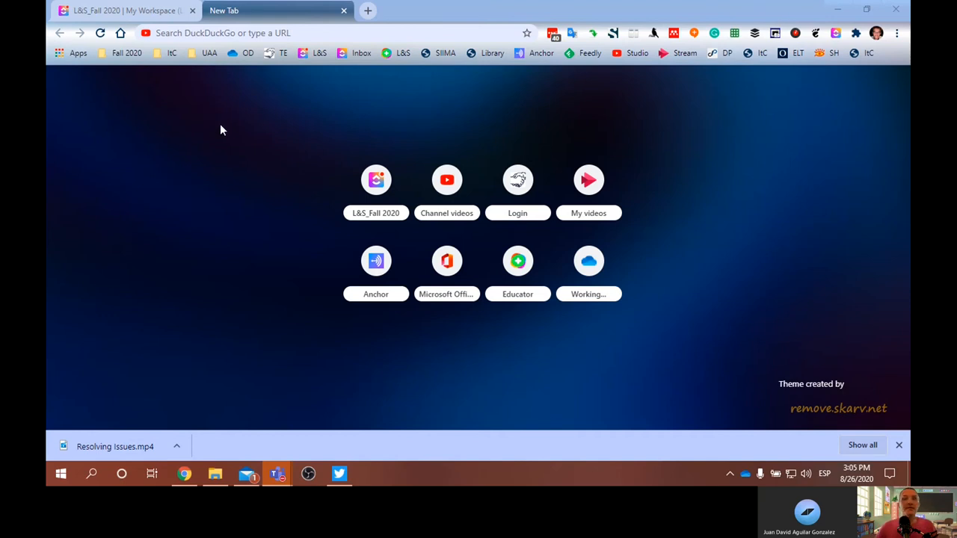
- Bring Teams forward and open the Listening & Speaking team from the All teams list
left_click(123, 10)
left_click(269, 11)
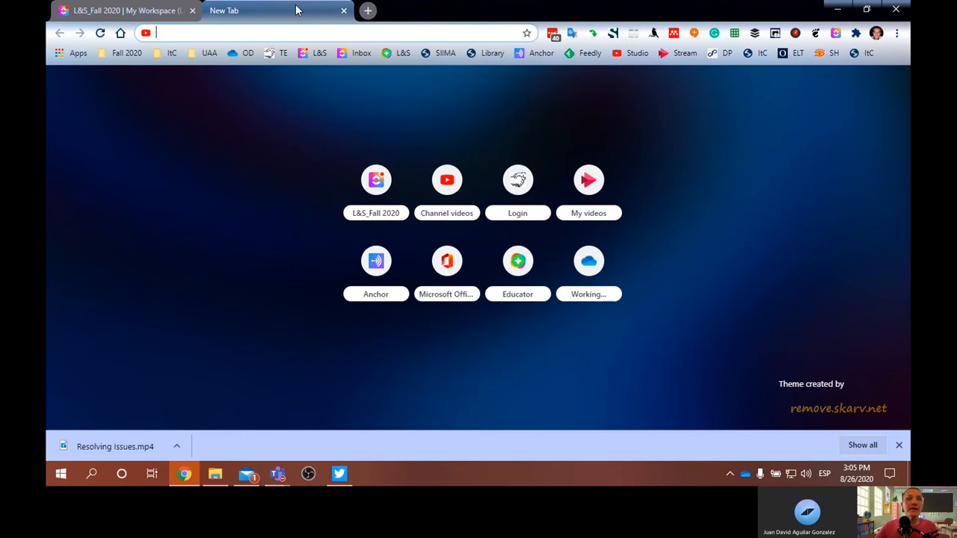
mouse_move(277, 474)
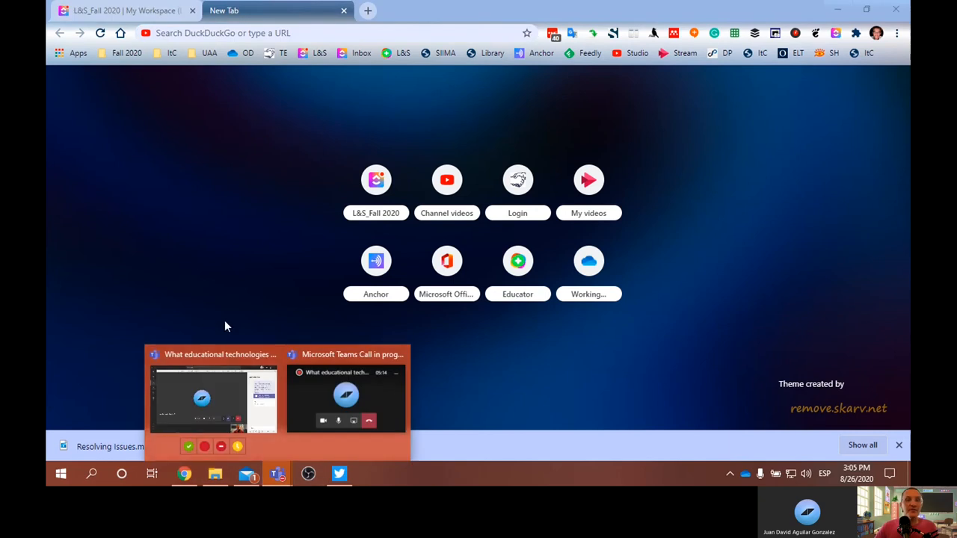
left_click(202, 409)
left_click(67, 118)
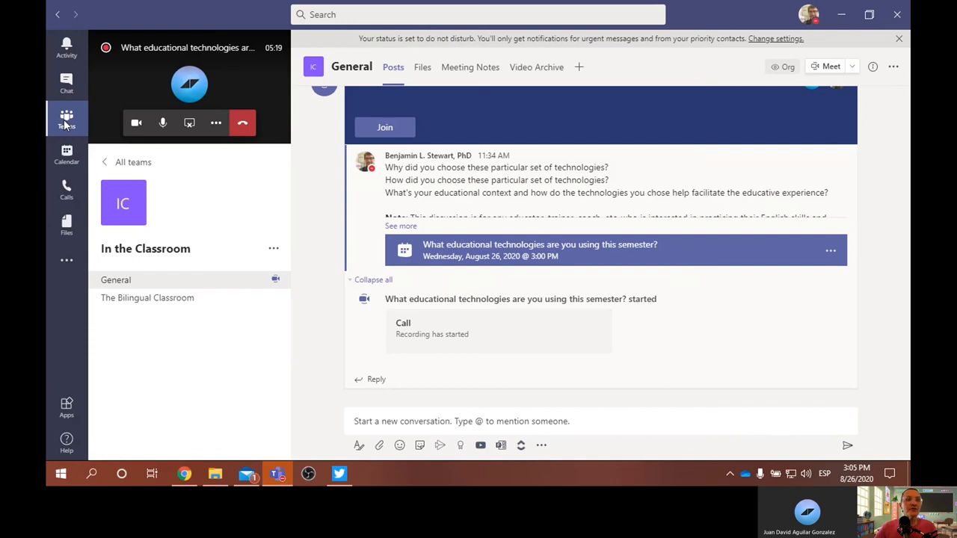
left_click(66, 117)
left_click(253, 192)
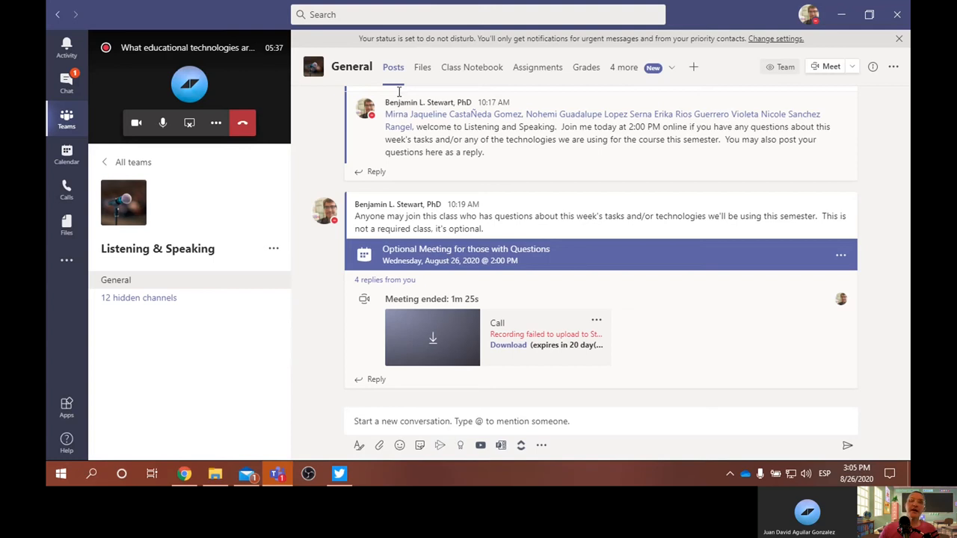
- Show the General channel's Files with Class Materials, Class Documents, Images and Video folders
left_click(422, 67)
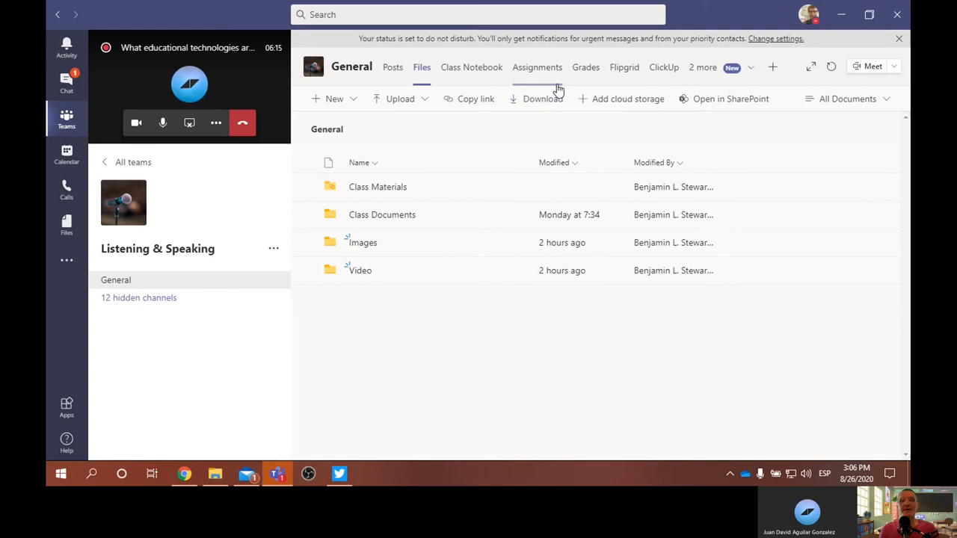
- Open the Flipgrid tab showing the Listening & Speaking I grid's Introductions responses
left_click(626, 75)
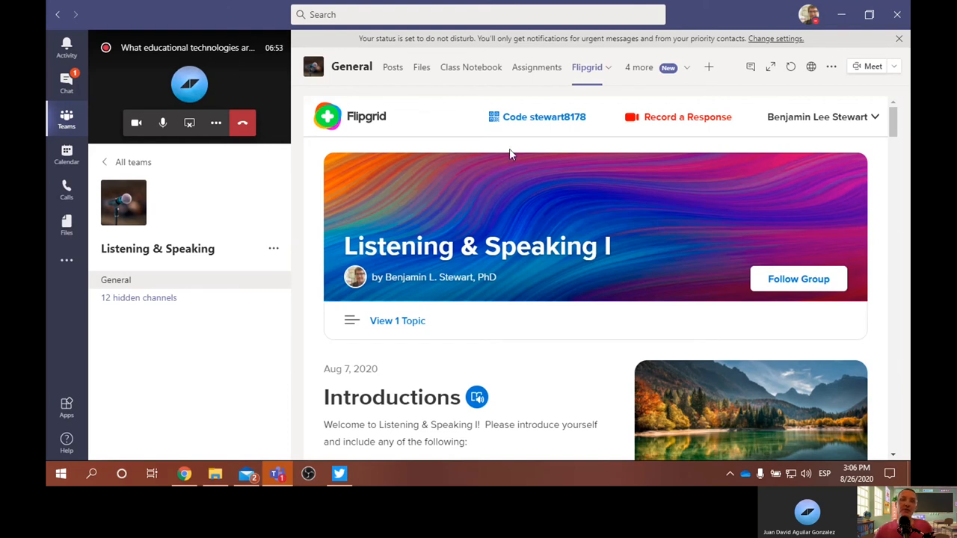
scroll(504, 302, "down", 3)
scroll(494, 284, "down", 2)
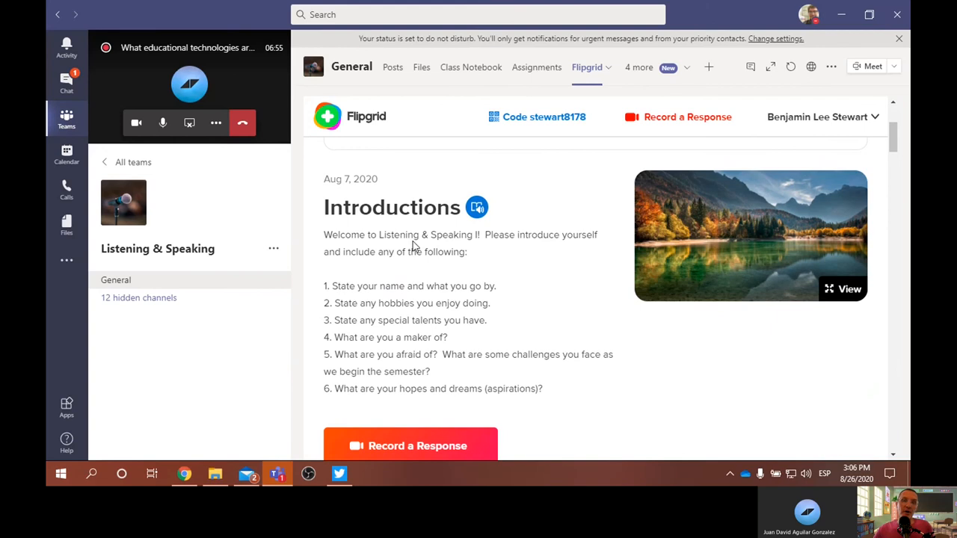
scroll(462, 266, "down", 3)
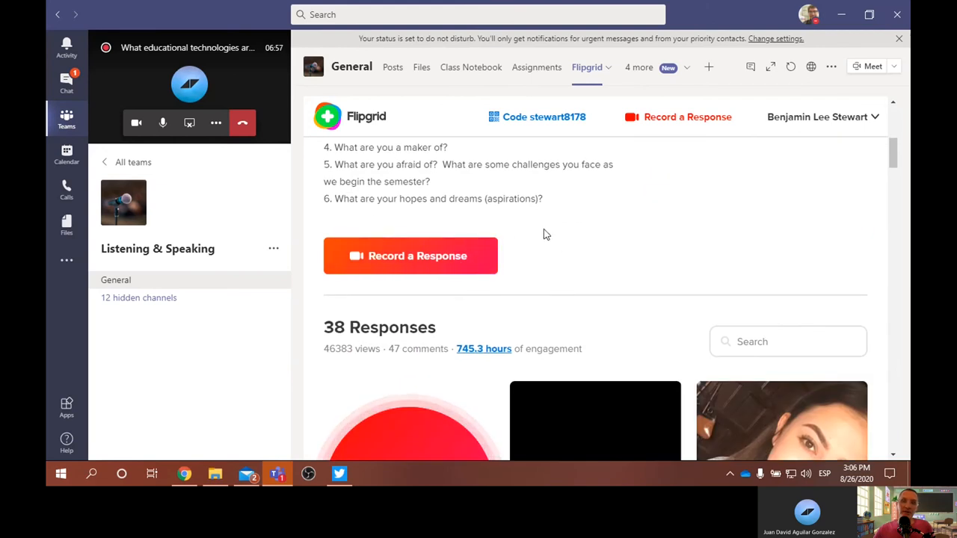
scroll(536, 225, "down", 3)
scroll(535, 225, "down", 4)
scroll(509, 284, "up", 3)
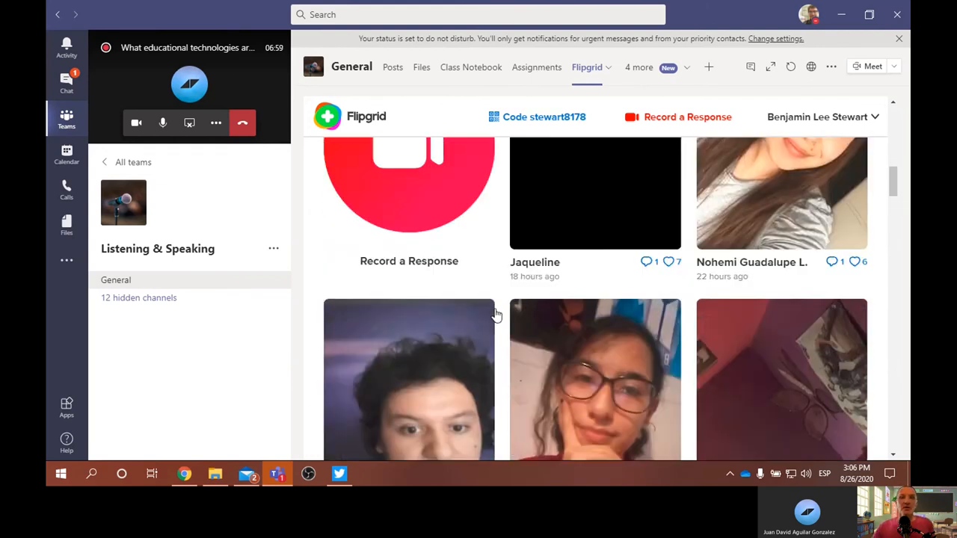
scroll(496, 307, "up", 5)
scroll(496, 307, "up", 2)
scroll(463, 266, "up", 4)
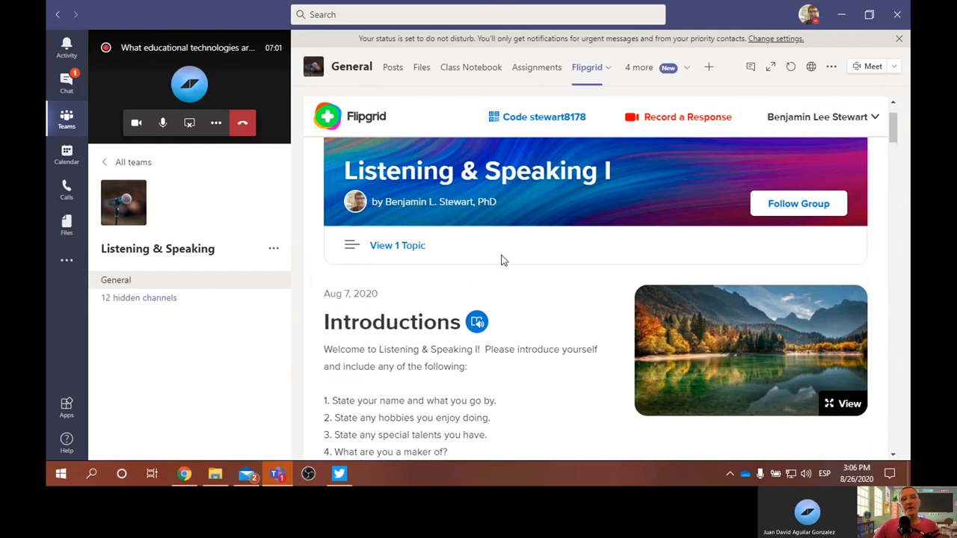
scroll(517, 247, "down", 1)
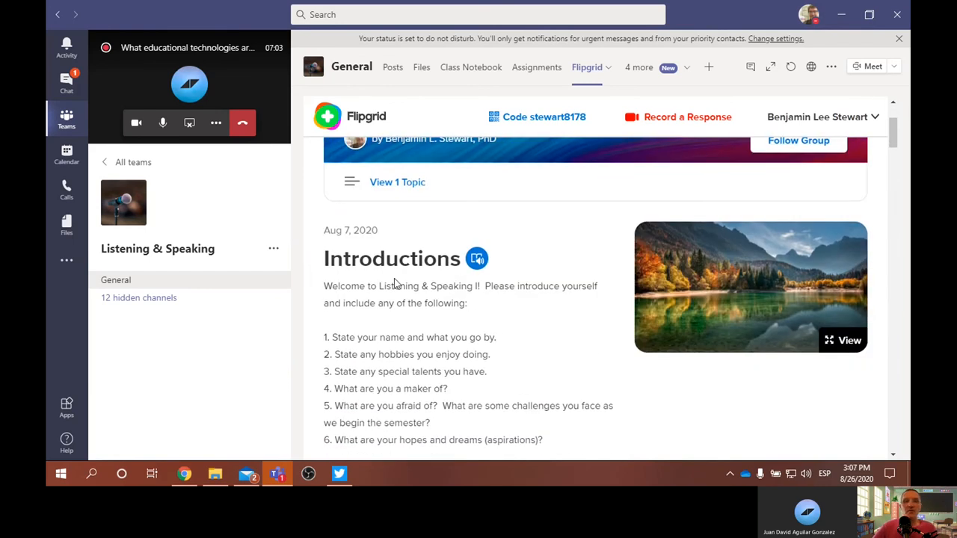
scroll(419, 284, "down", 4)
scroll(419, 277, "down", 4)
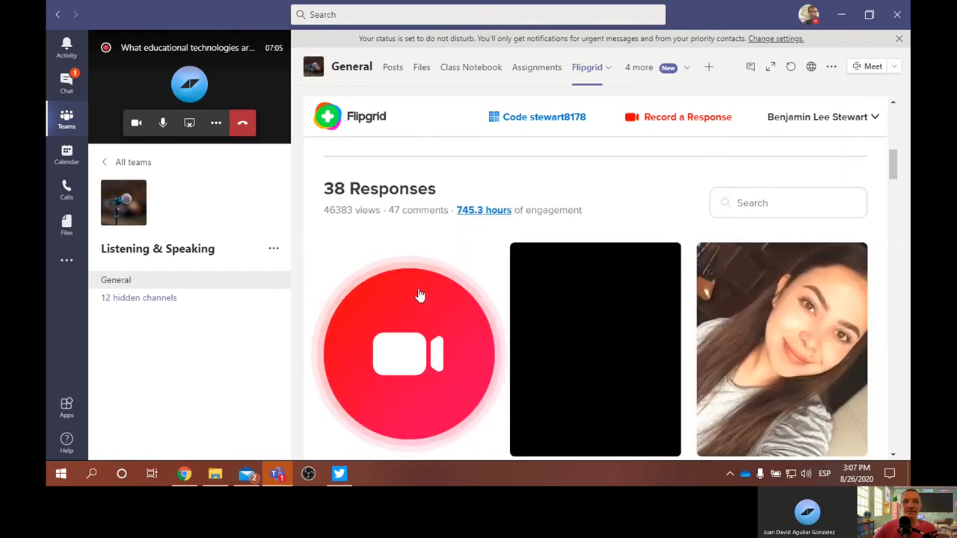
scroll(419, 261, "up", 3)
scroll(442, 243, "down", 4)
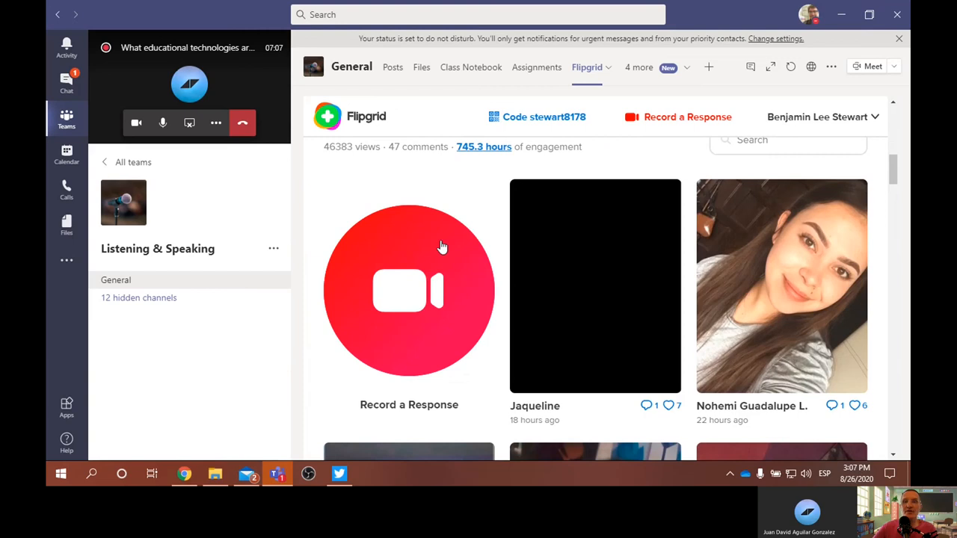
scroll(487, 250, "down", 5)
scroll(482, 254, "down", 5)
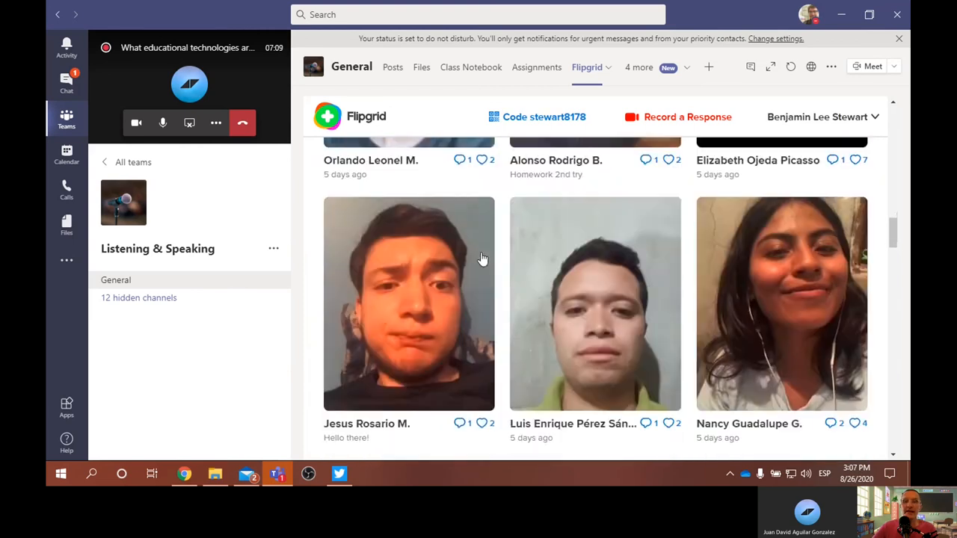
scroll(478, 257, "down", 3)
mouse_move(893, 251)
left_mouse_down()
mouse_move(895, 453)
mouse_move(893, 105)
left_mouse_up()
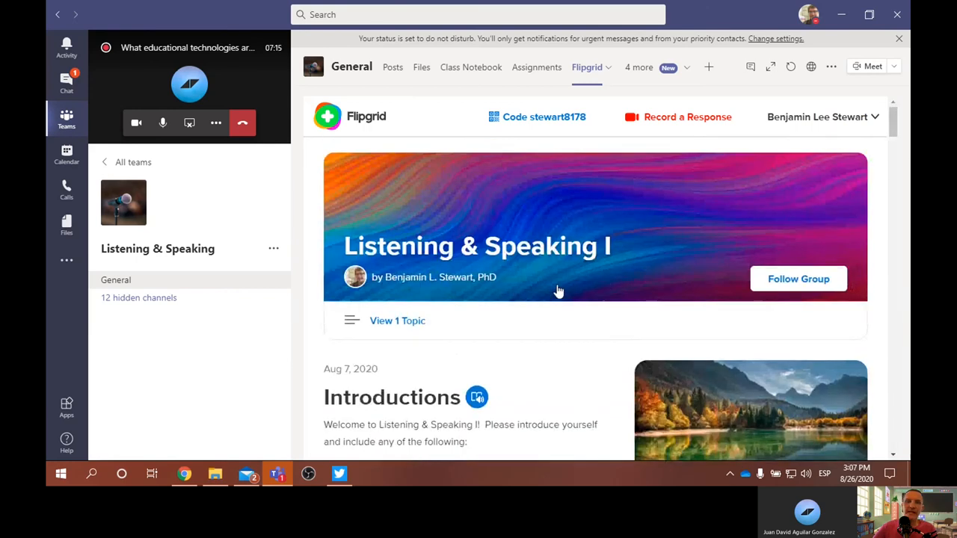
scroll(559, 290, "down", 3)
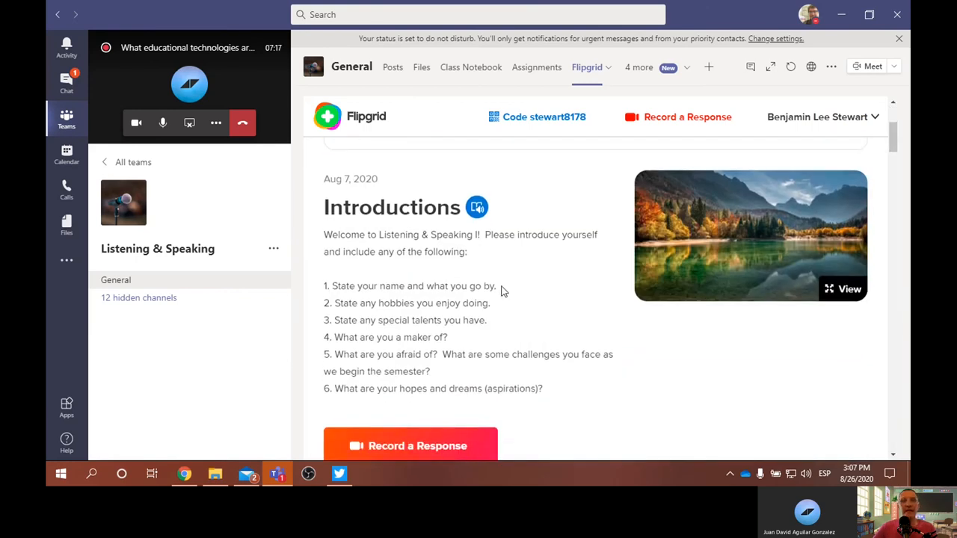
scroll(501, 291, "down", 5)
scroll(501, 299, "up", 3)
scroll(501, 314, "down", 2)
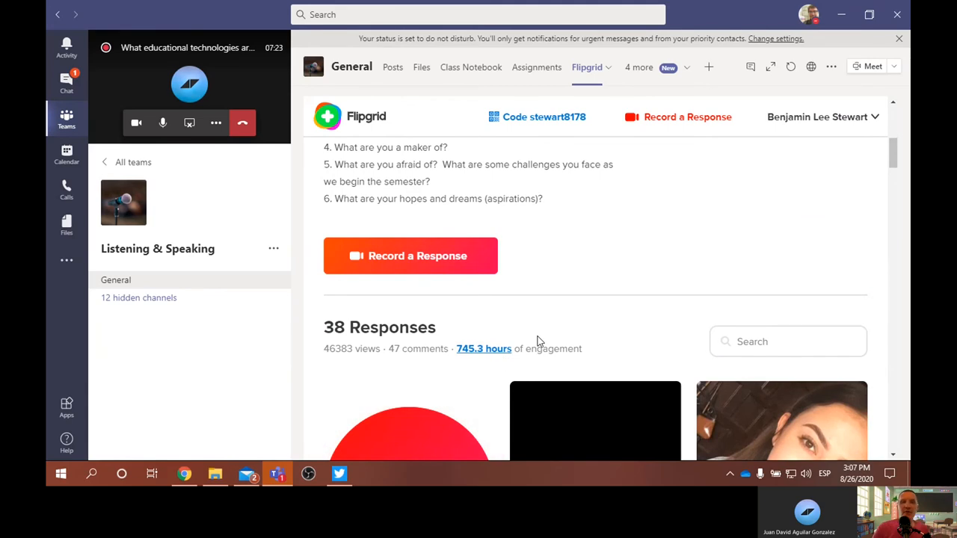
scroll(628, 247, "down", 5)
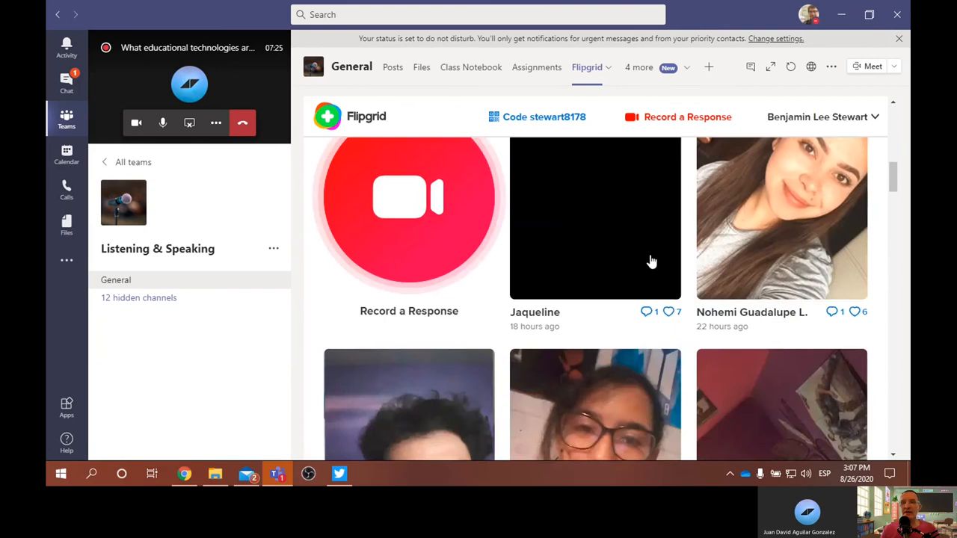
scroll(652, 262, "down", 5)
scroll(628, 285, "down", 4)
scroll(613, 299, "down", 4)
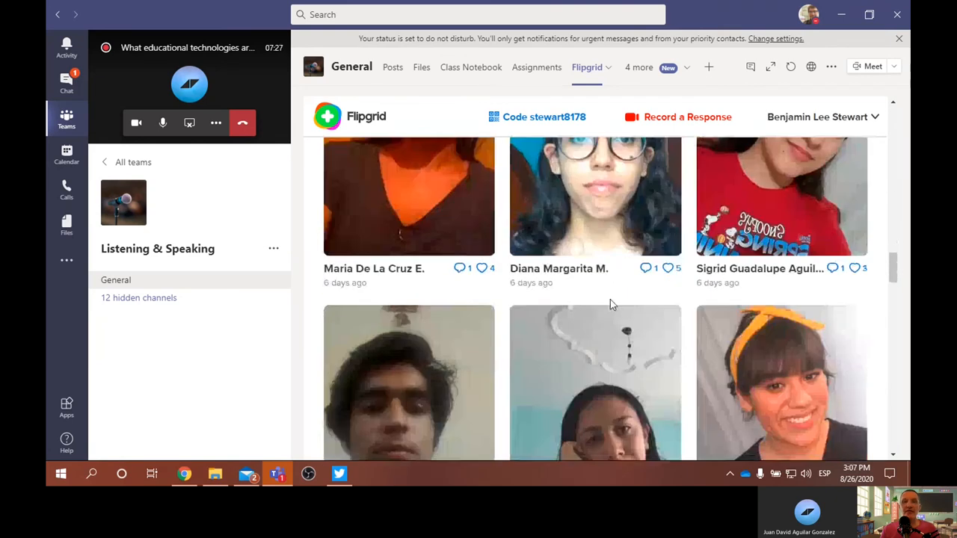
scroll(610, 299, "down", 5)
scroll(621, 303, "down", 5)
scroll(628, 308, "down", 4)
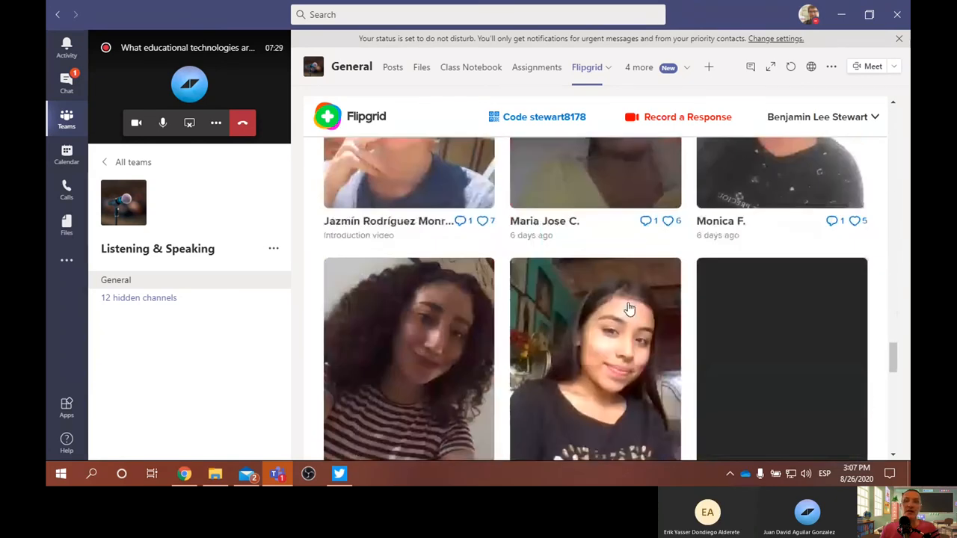
scroll(628, 308, "down", 4)
scroll(628, 311, "down", 5)
scroll(625, 318, "down", 5)
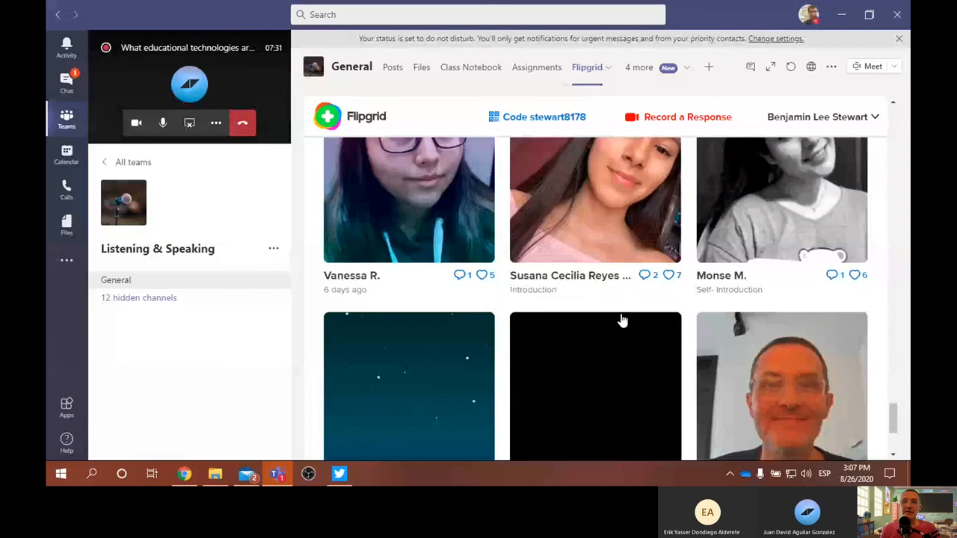
scroll(623, 321, "down", 5)
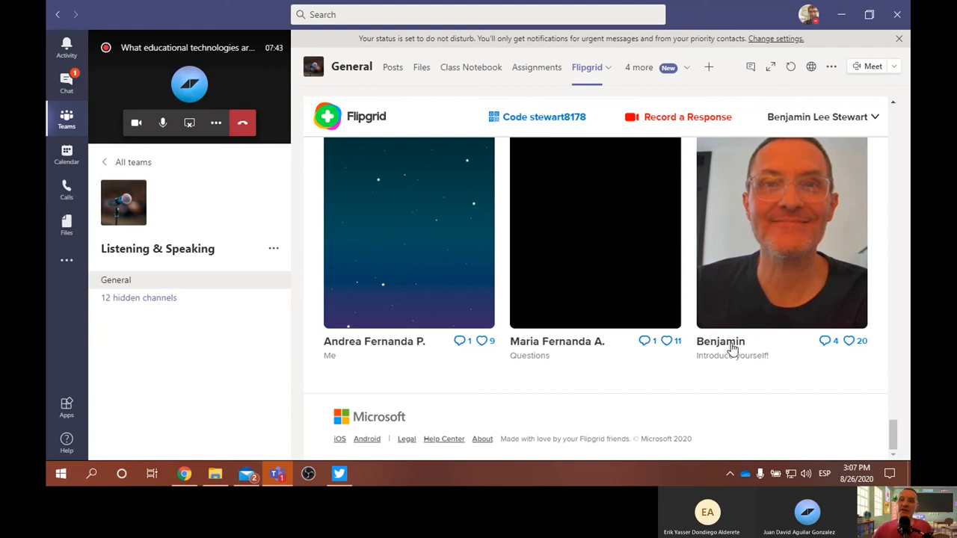
- Open the instructor's Introduce yourself! response and pause its video
left_click(762, 314)
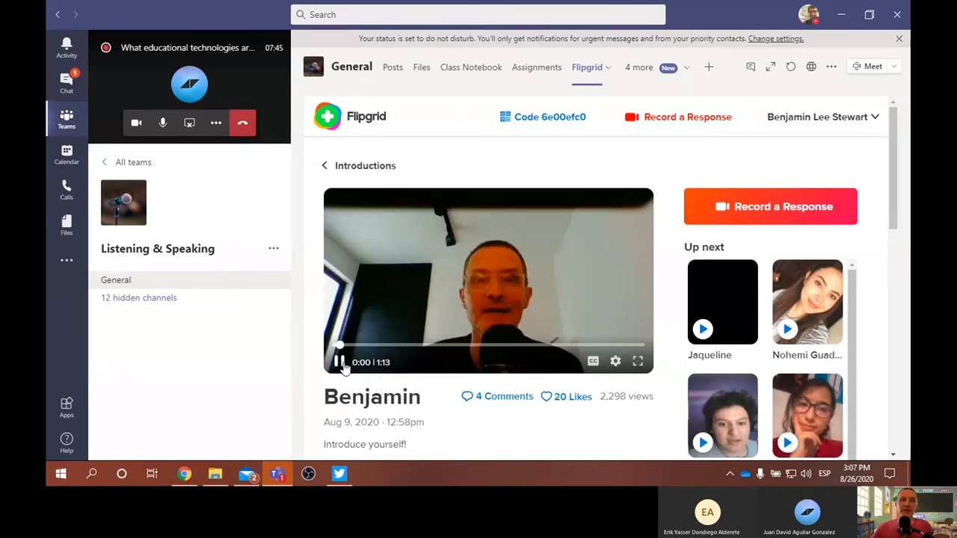
left_click(338, 362)
scroll(532, 359, "down", 5)
scroll(532, 359, "up", 5)
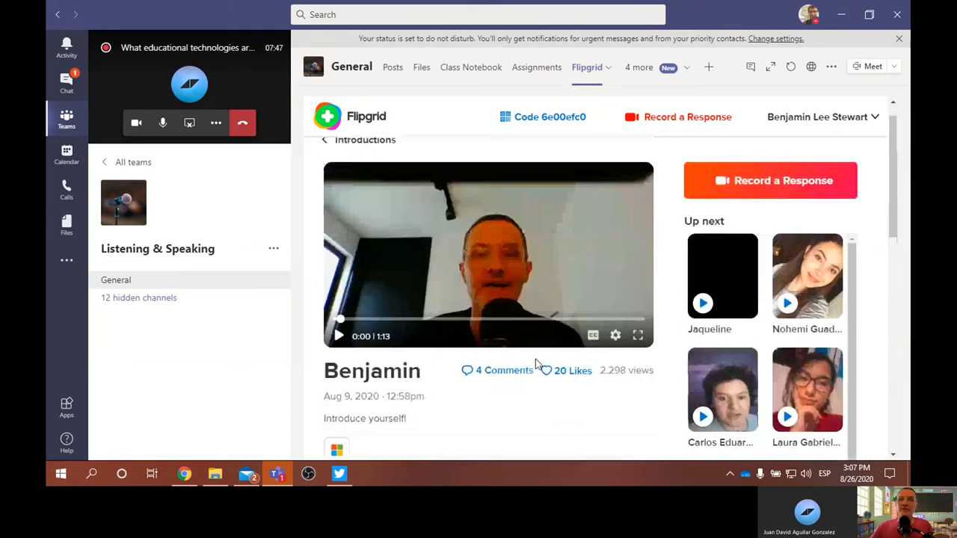
scroll(532, 359, "down", 5)
scroll(532, 359, "down", 3)
scroll(534, 353, "down", 4)
scroll(532, 345, "down", 4)
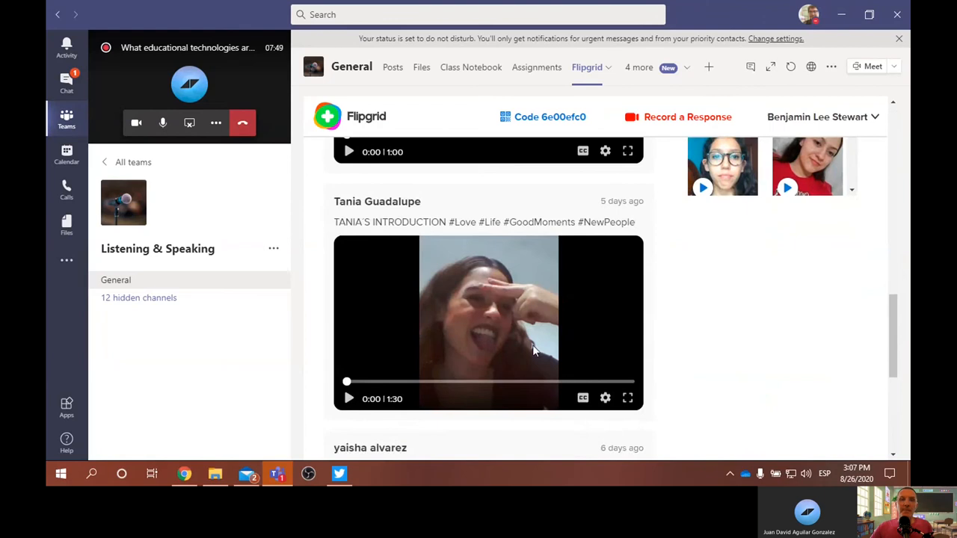
scroll(529, 343, "down", 3)
scroll(529, 343, "down", 3)
scroll(518, 337, "up", 3)
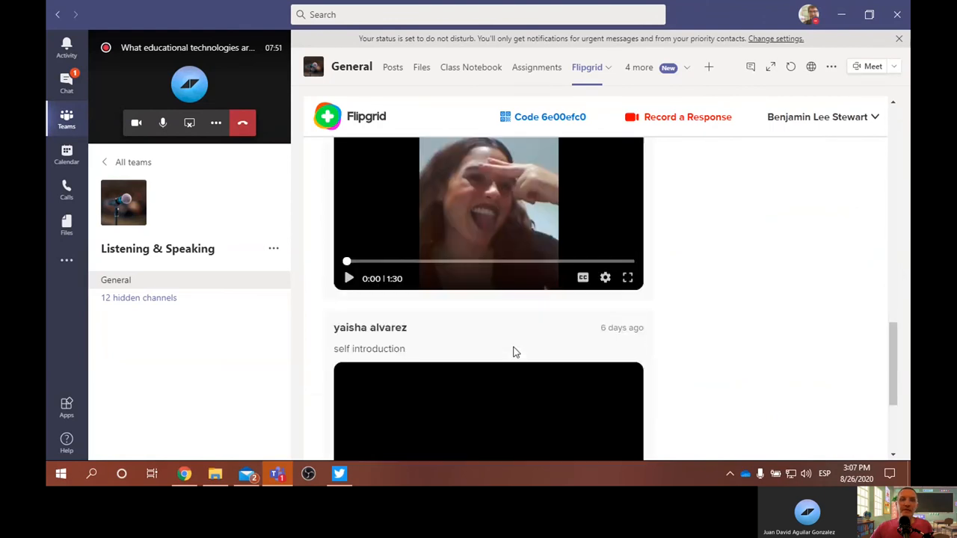
scroll(516, 344, "up", 5)
scroll(514, 346, "up", 3)
scroll(515, 336, "up", 5)
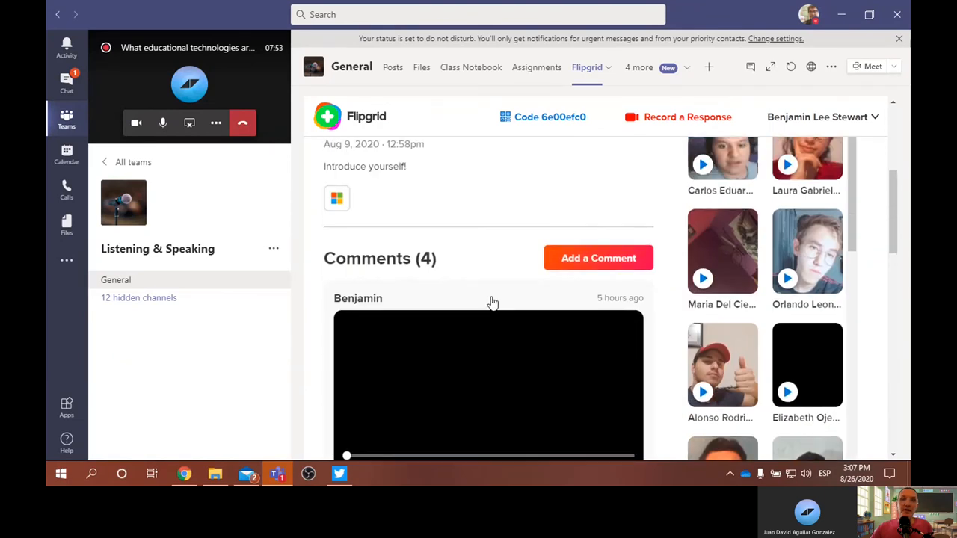
scroll(493, 299, "up", 2)
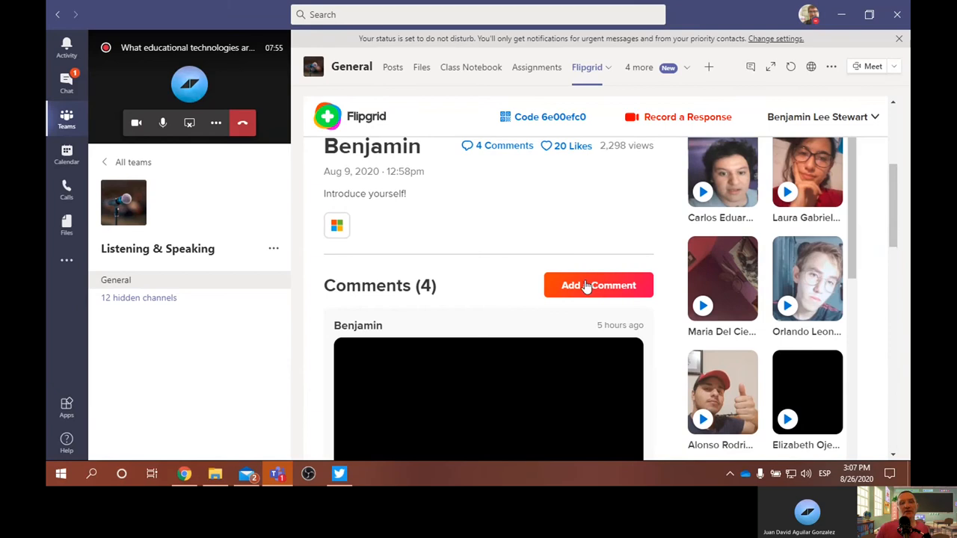
scroll(584, 288, "up", 3)
scroll(587, 148, "up", 4)
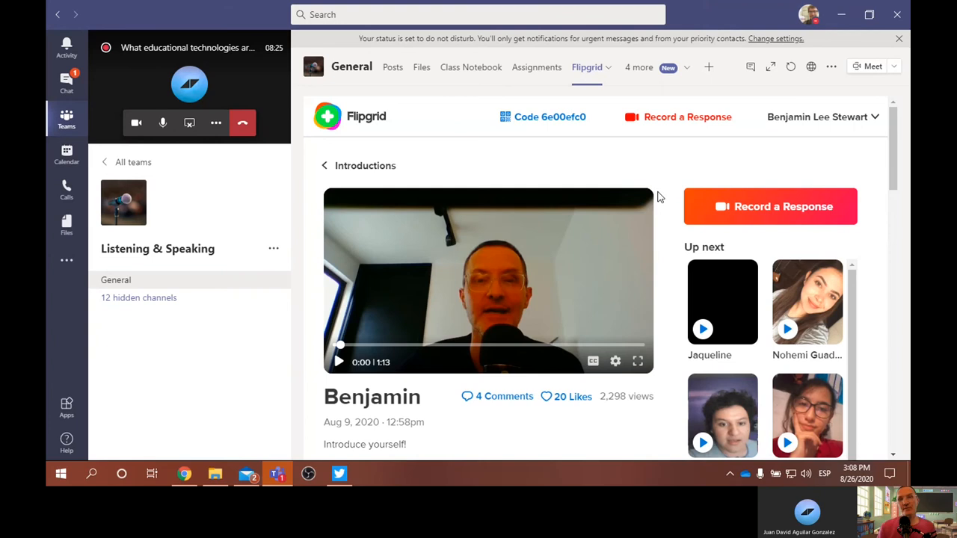
- Return to Posts, then open the ClickUp tab's Aug 23–29 calendar and its options menu
left_click(393, 69)
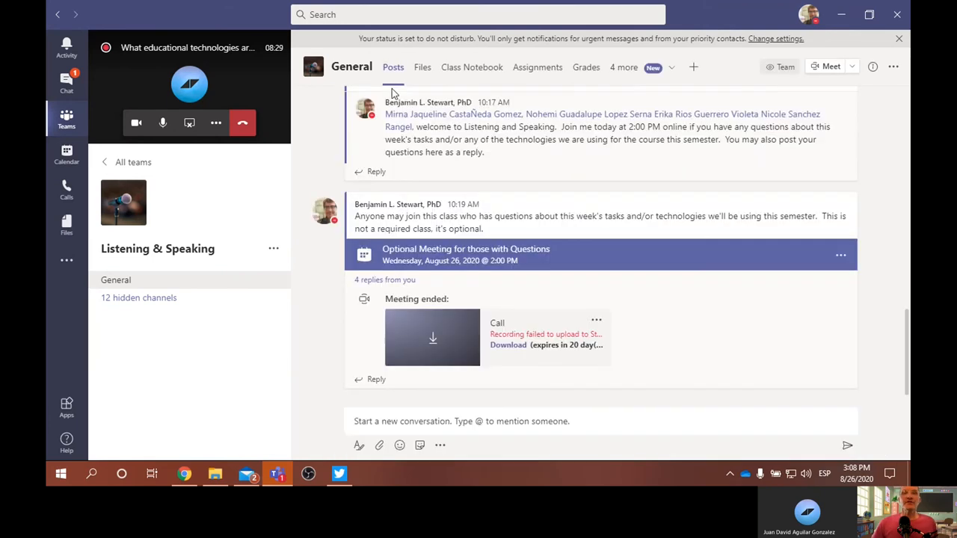
left_click(628, 71)
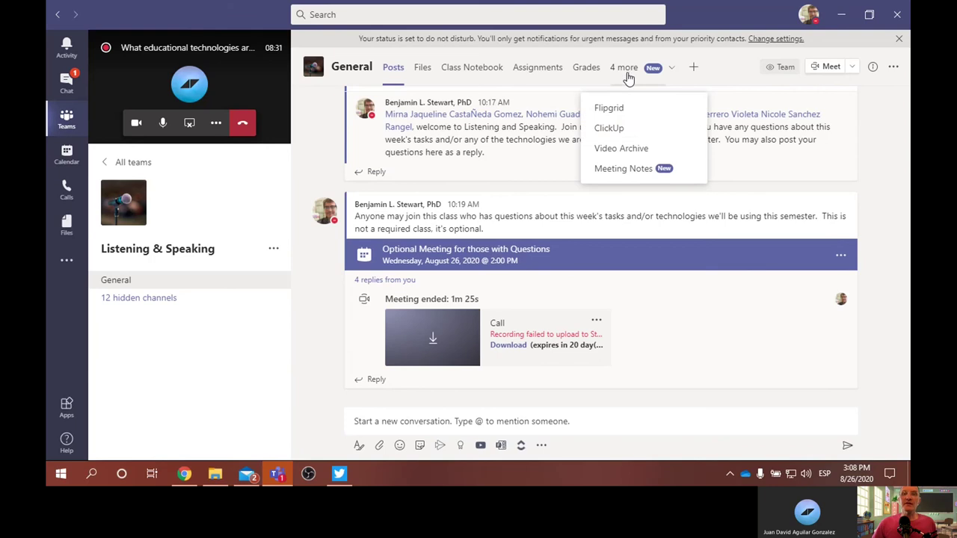
left_click(608, 132)
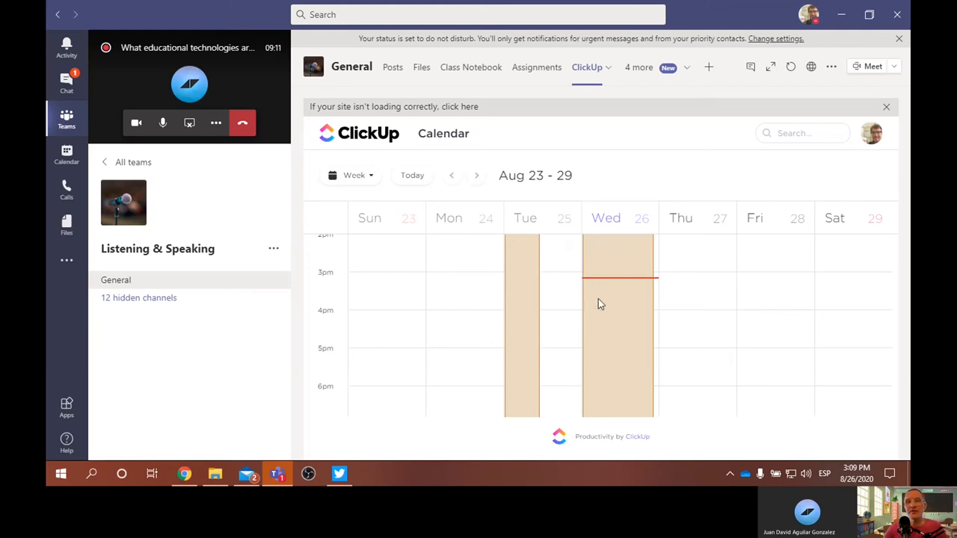
scroll(623, 320, "up", 5)
scroll(623, 319, "down", 4)
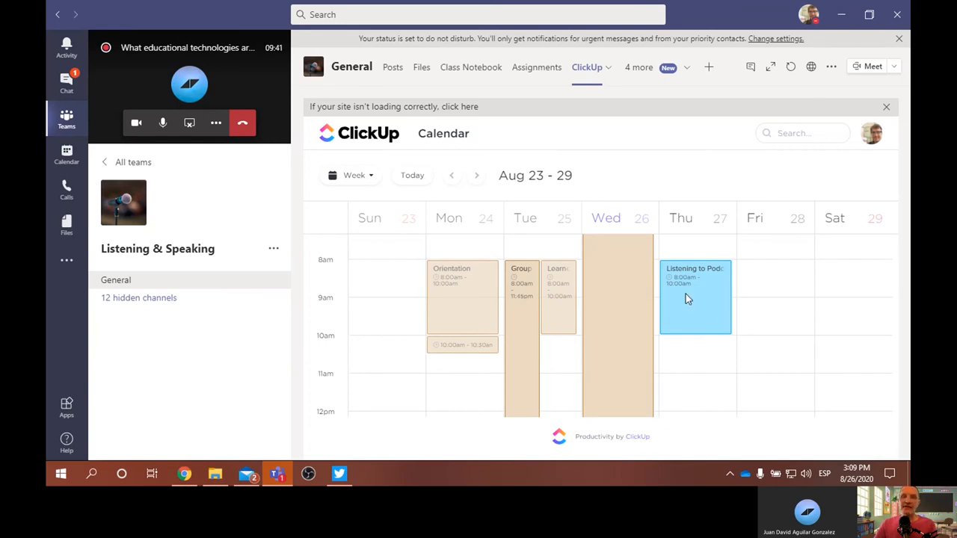
left_click(609, 69)
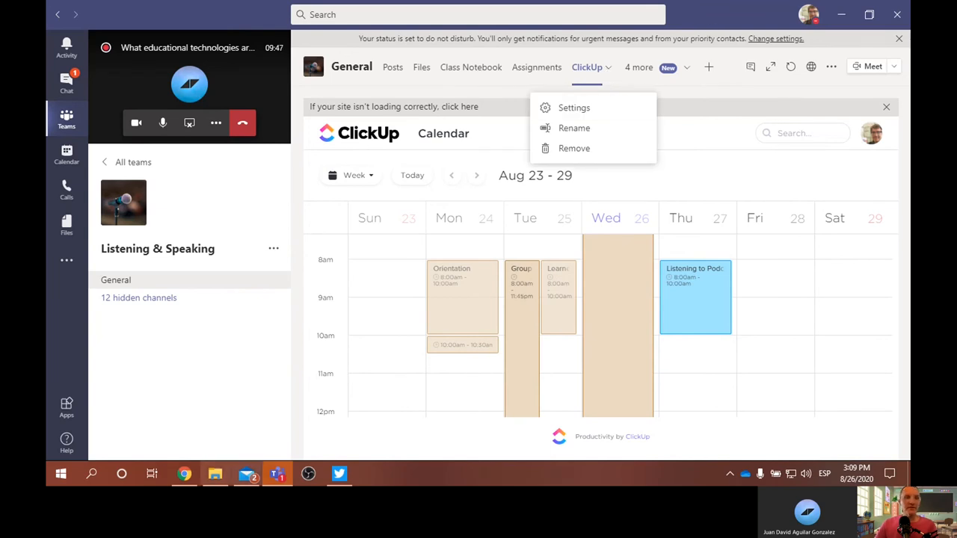
- View the L&S_Fall 2020 list as Board and Calendar, briefly comparing with the Teams calendar
left_click(185, 474)
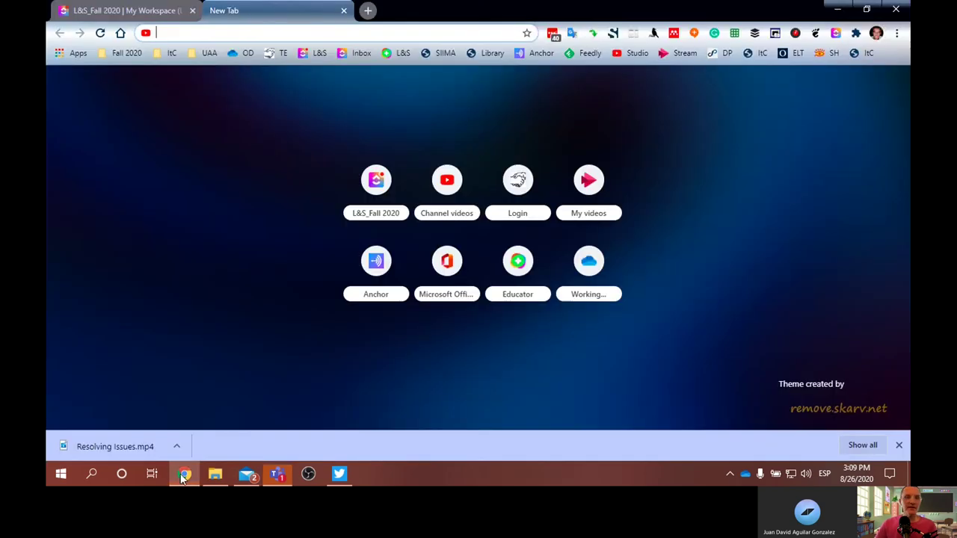
left_click(127, 11)
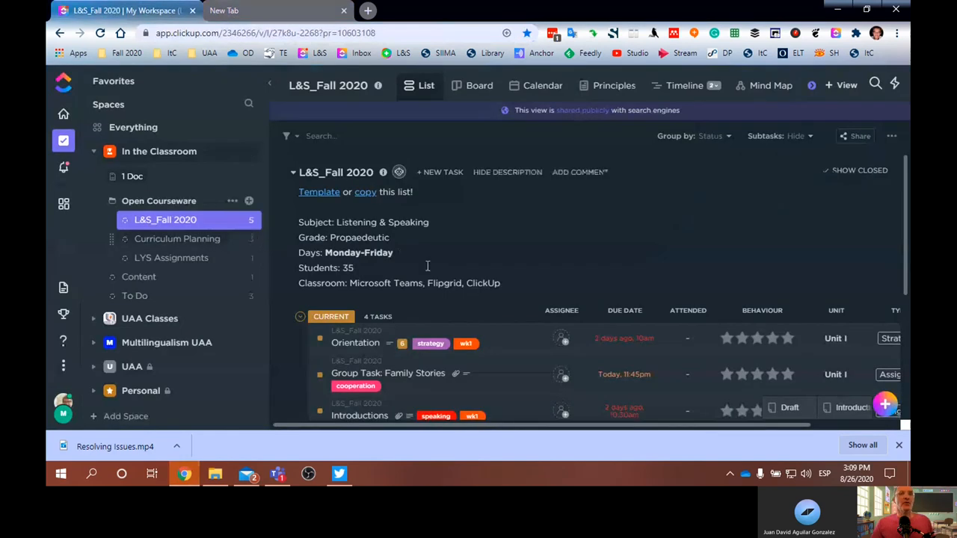
mouse_move(852, 375)
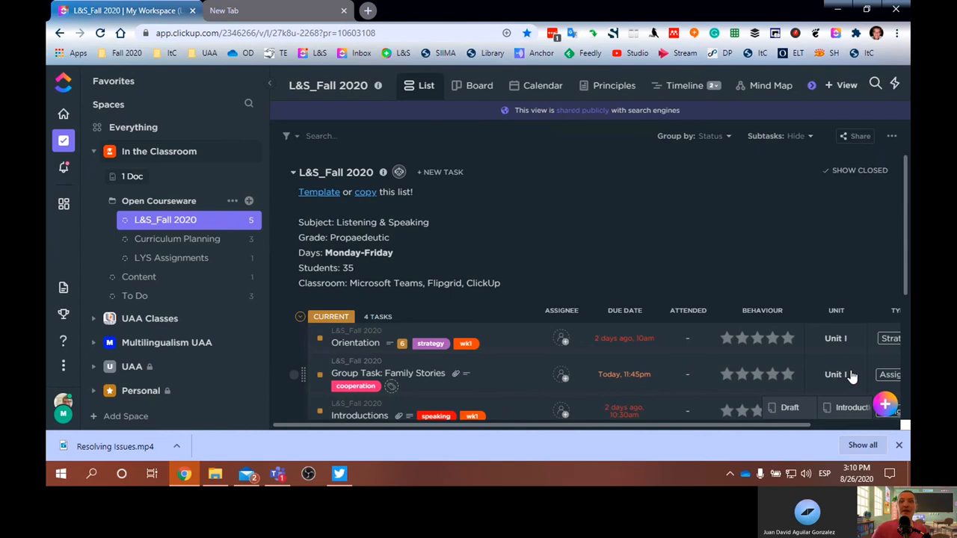
scroll(523, 299, "down", 1)
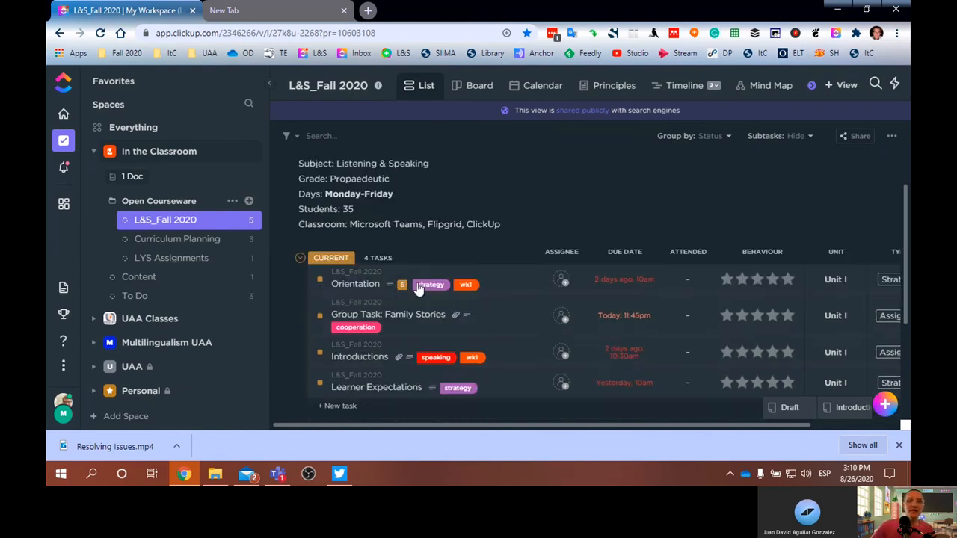
scroll(419, 288, "down", 2)
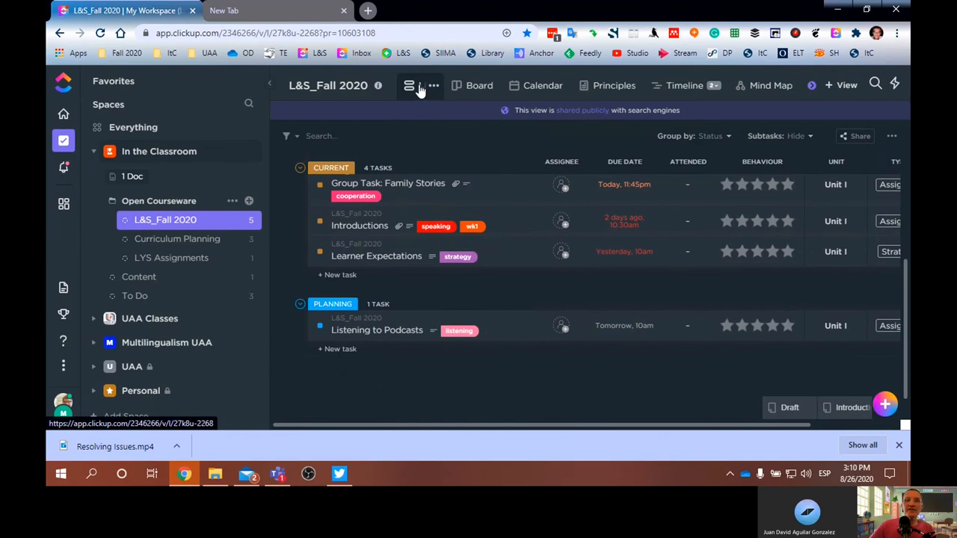
left_click(479, 85)
left_click(543, 85)
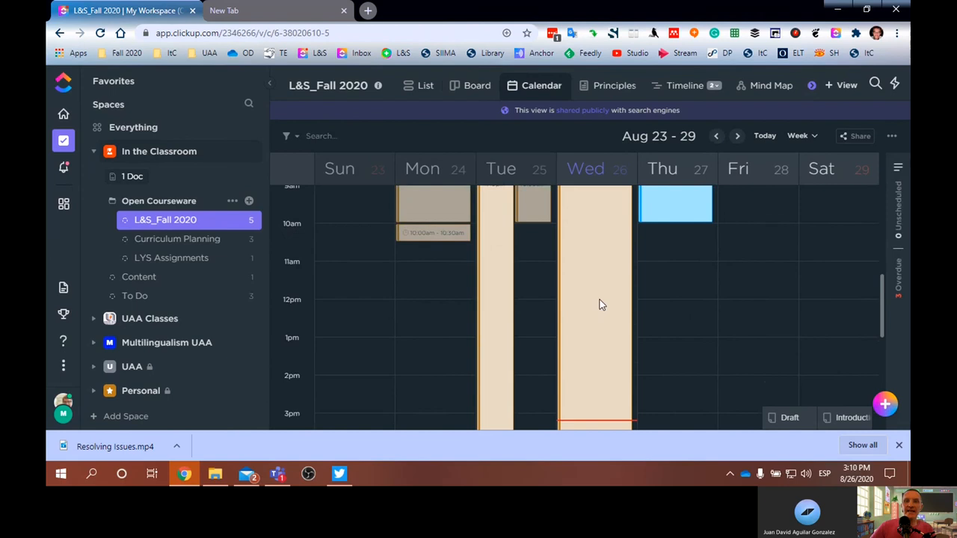
scroll(601, 304, "up", 4)
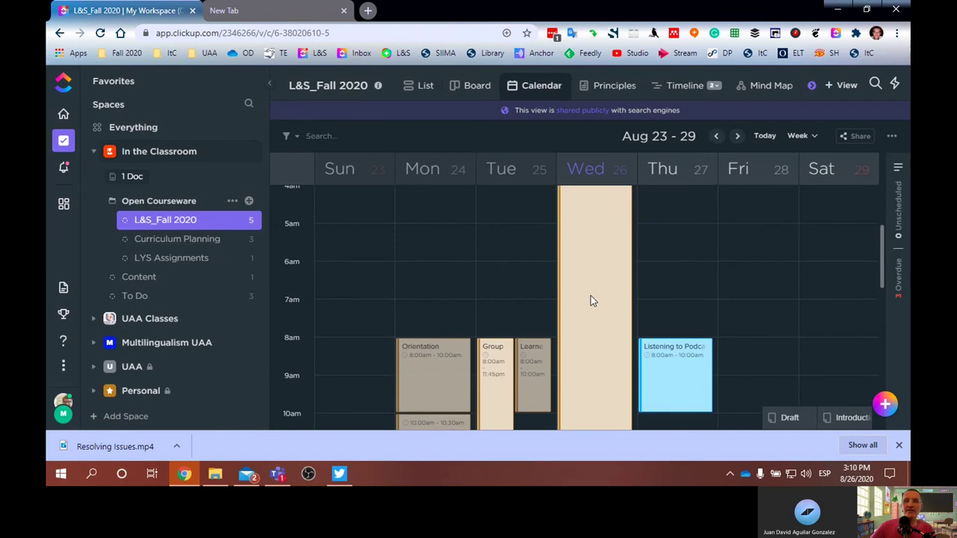
left_click(278, 474)
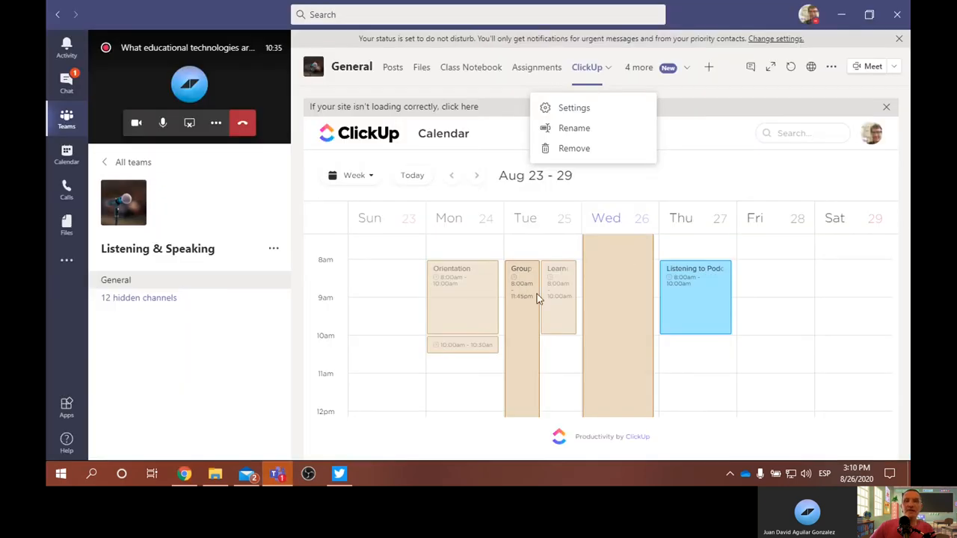
left_click(841, 15)
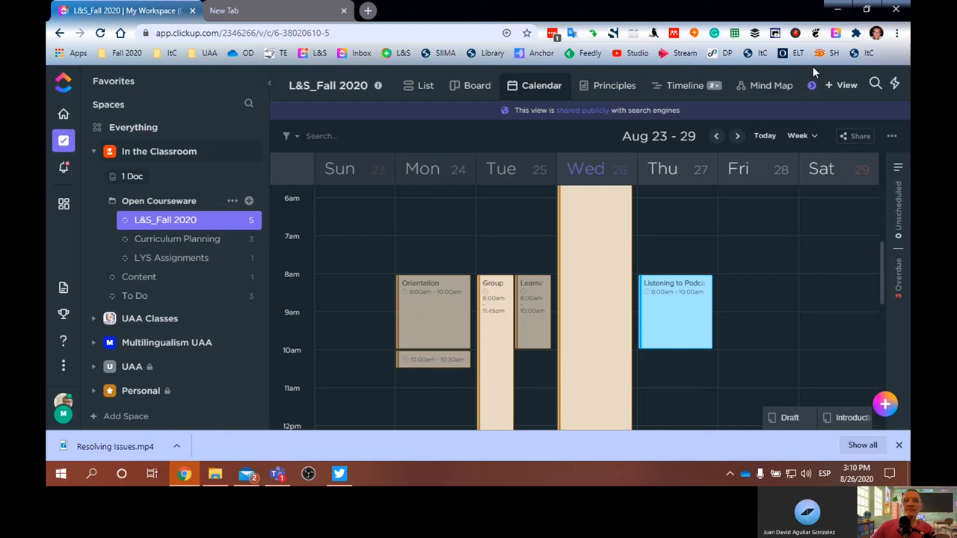
- Review the Principles pages and Timeline view, then return to the task List
left_click(614, 85)
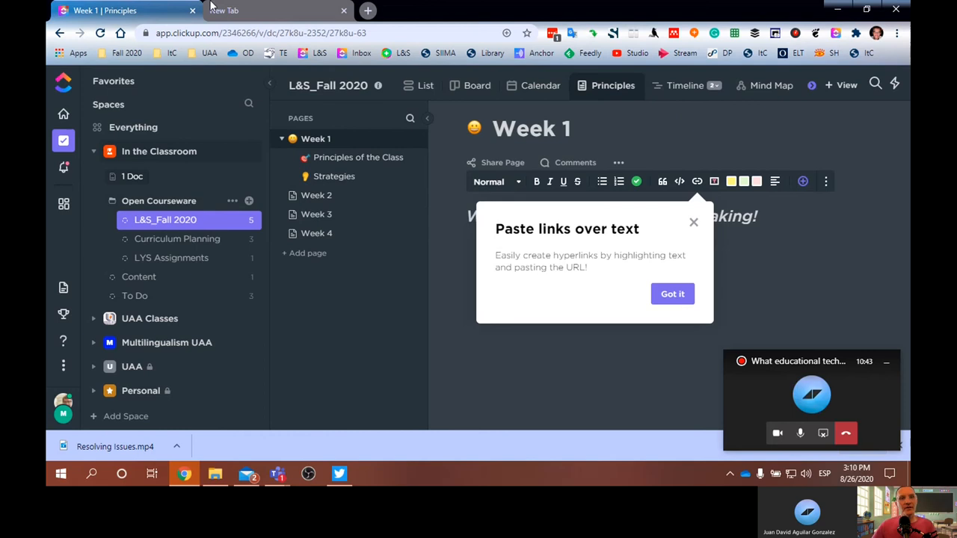
mouse_move(172, 104)
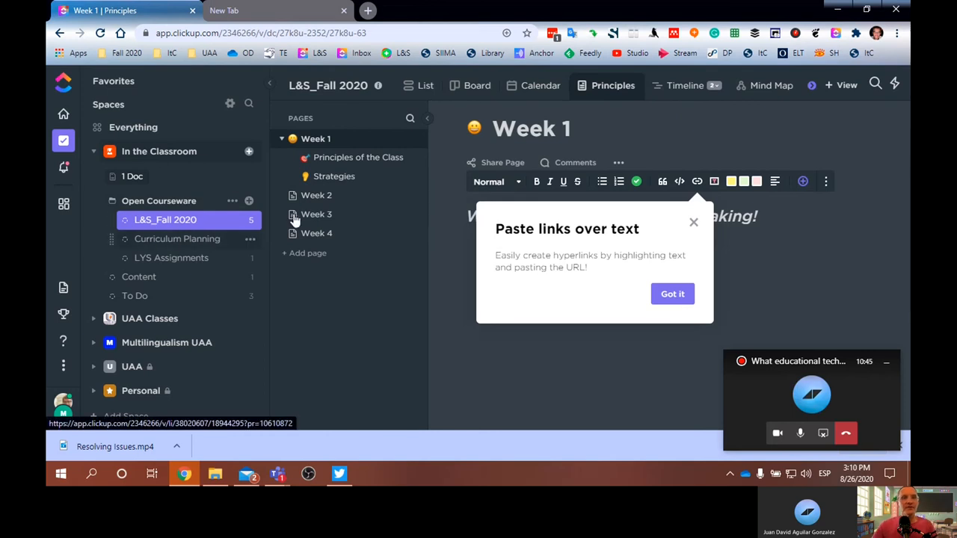
left_click(684, 85)
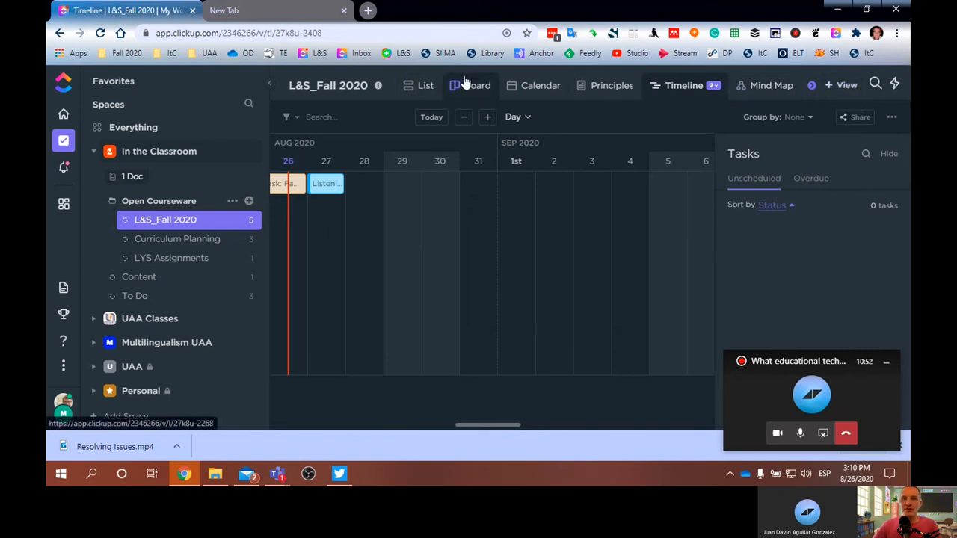
left_click(422, 85)
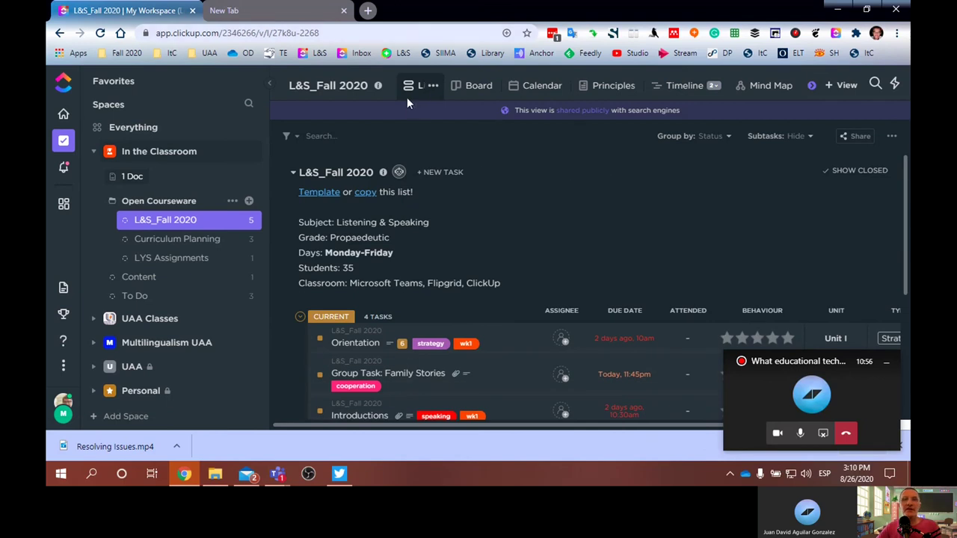
scroll(408, 233, "down", 1)
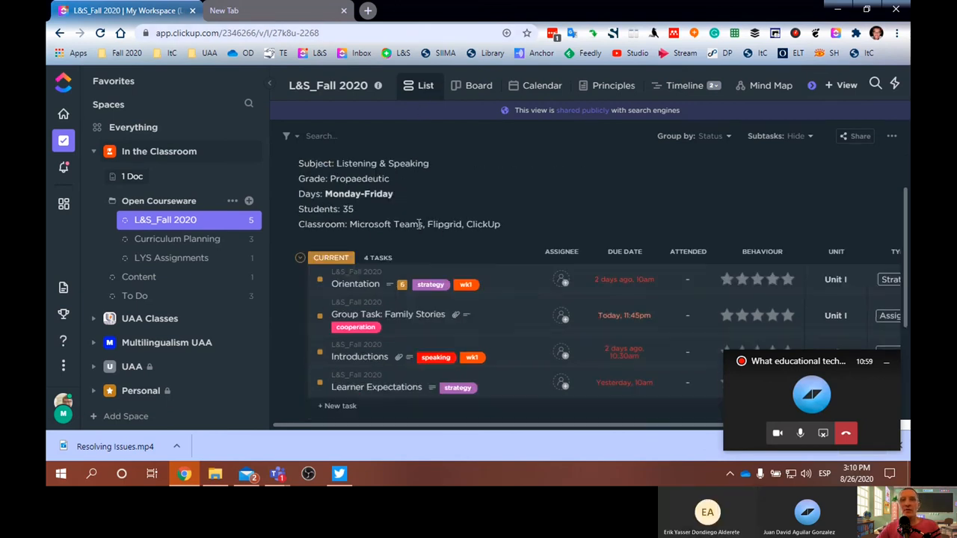
scroll(408, 233, "down", 2)
scroll(382, 289, "up", 1)
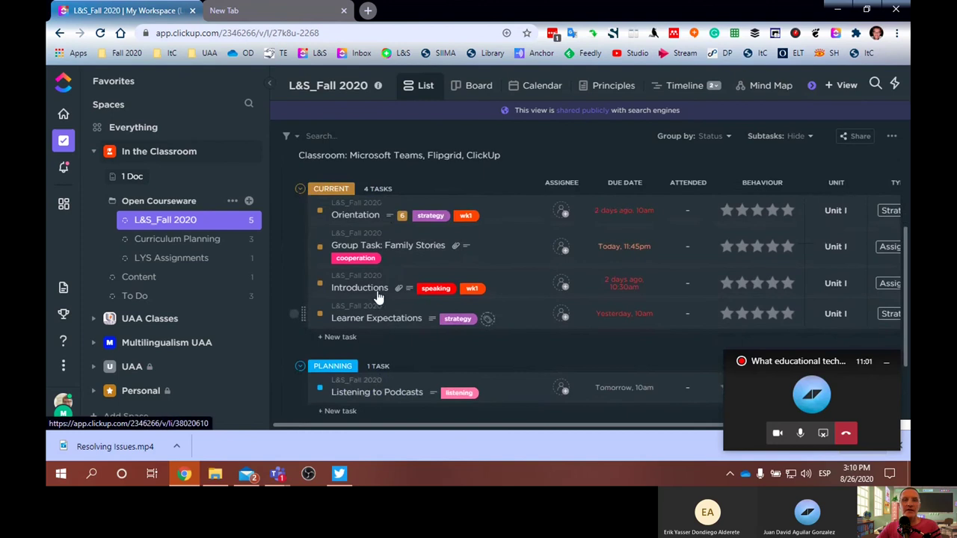
- Open and close the Orientation and Introductions task details, then show the Teams windows
left_click(358, 216)
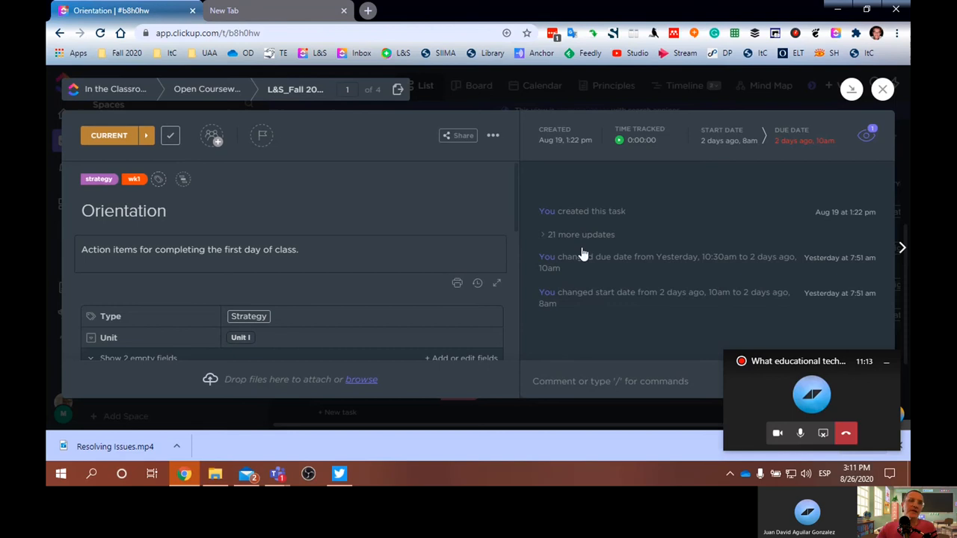
scroll(352, 268, "down", 3)
scroll(354, 277, "up", 3)
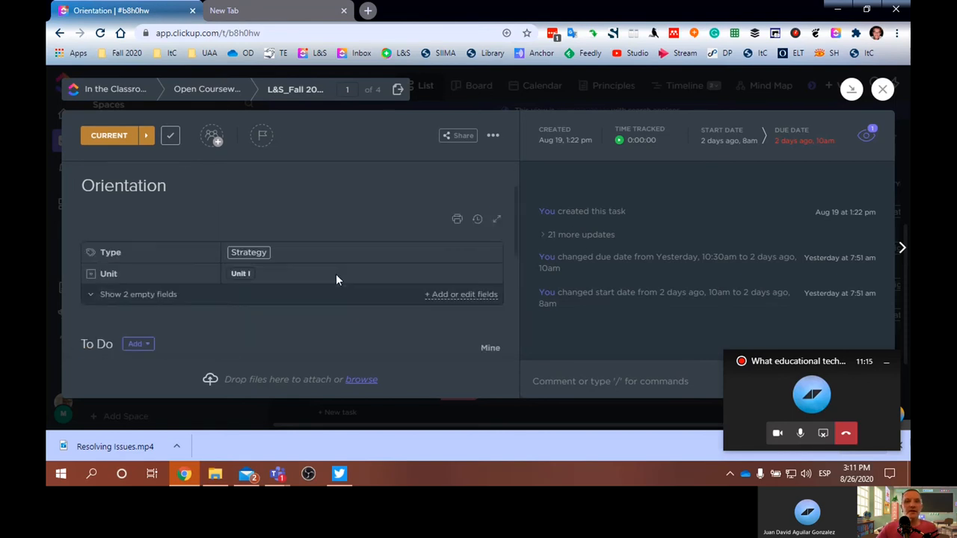
scroll(336, 277, "down", 3)
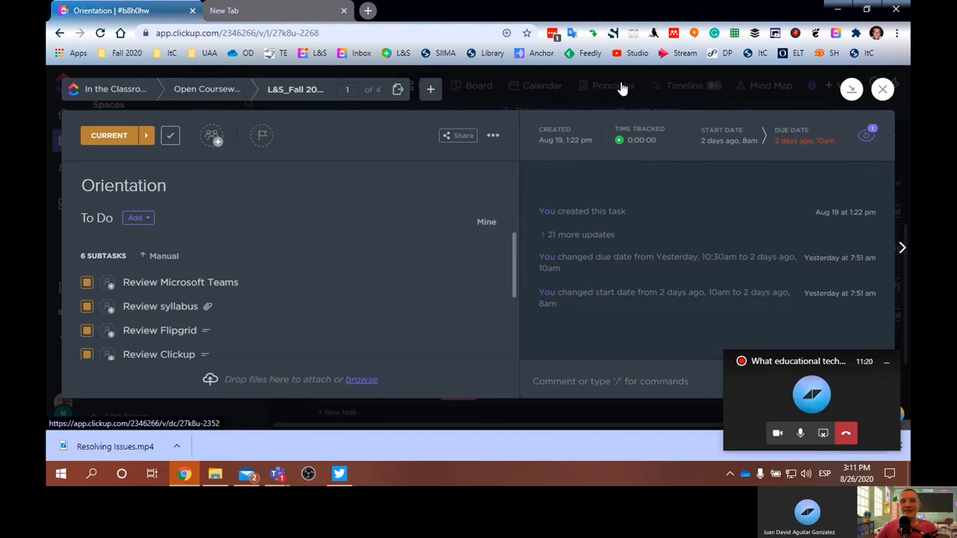
left_click(882, 89)
left_click(359, 289)
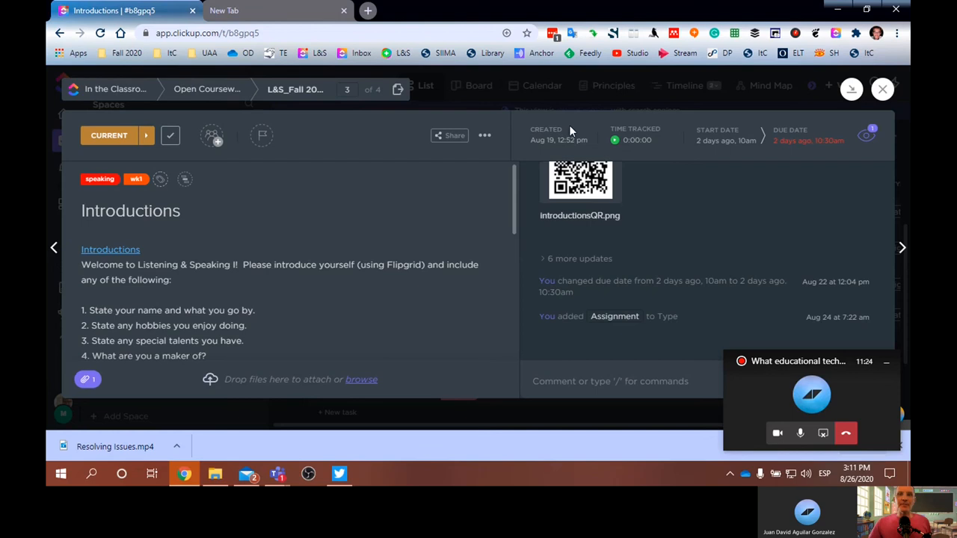
left_click(632, 102)
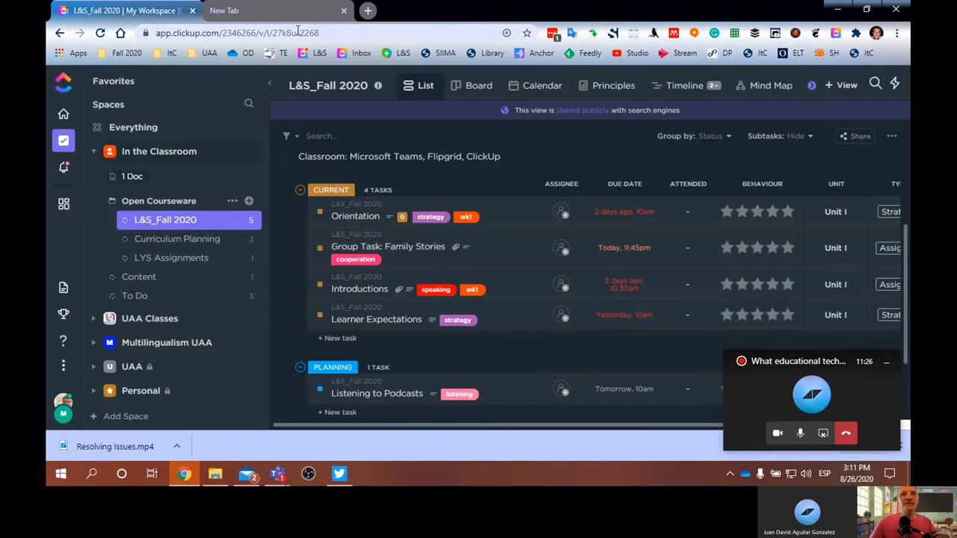
left_click(276, 473)
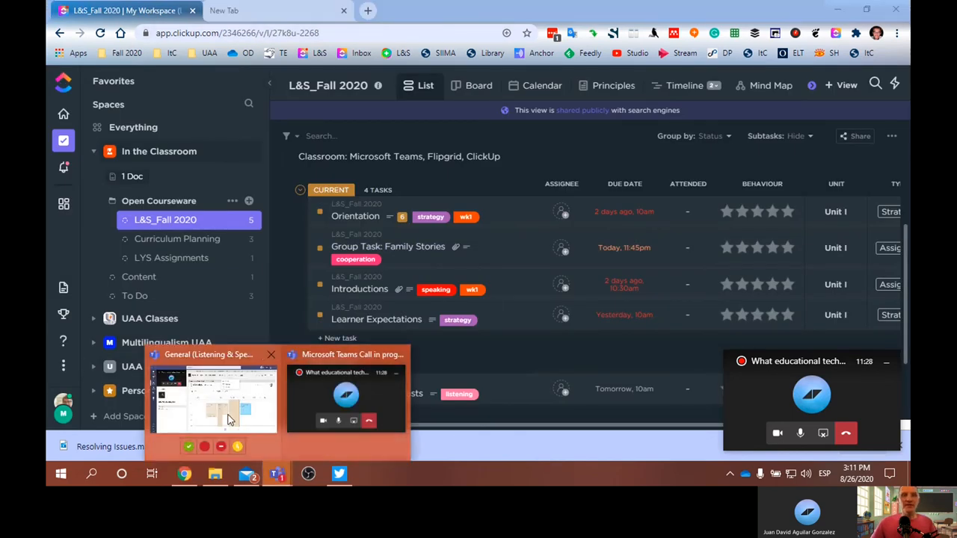
- Show the channel's ClickUp calendar again in Teams, then switch back to Chrome
left_click(211, 404)
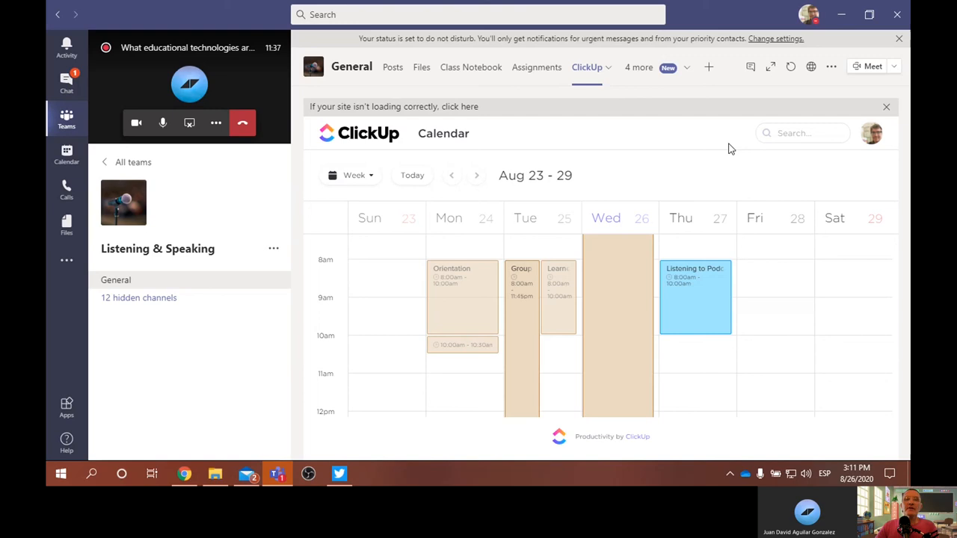
left_click(609, 68)
left_click(620, 70)
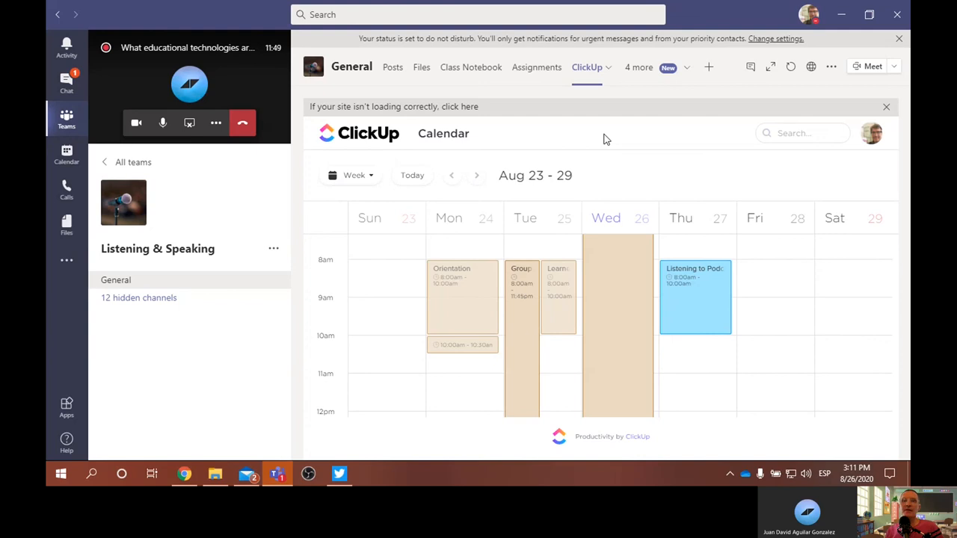
left_click(184, 474)
- Open the TeacherEase instructor site in Chrome, then hide the browser to reveal Teams
left_click(369, 10)
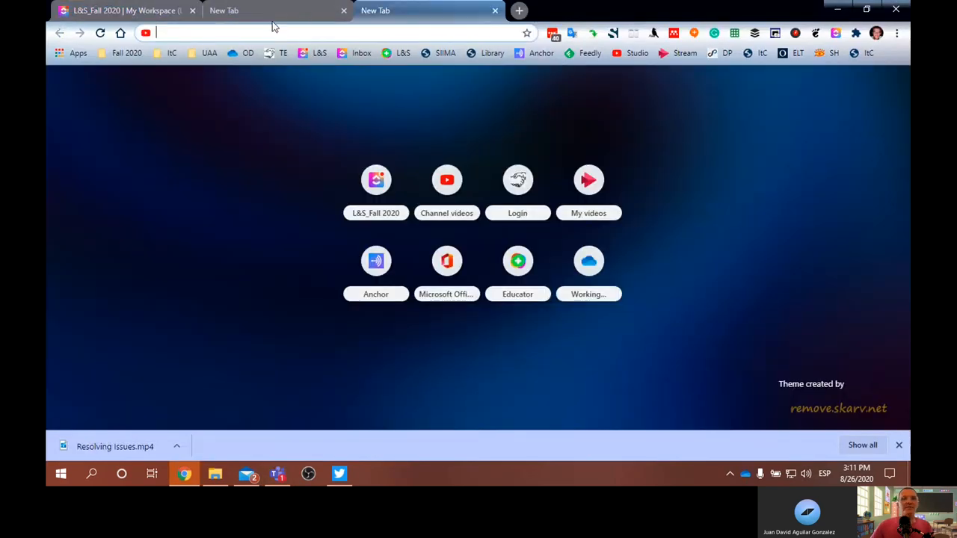
left_click(344, 11)
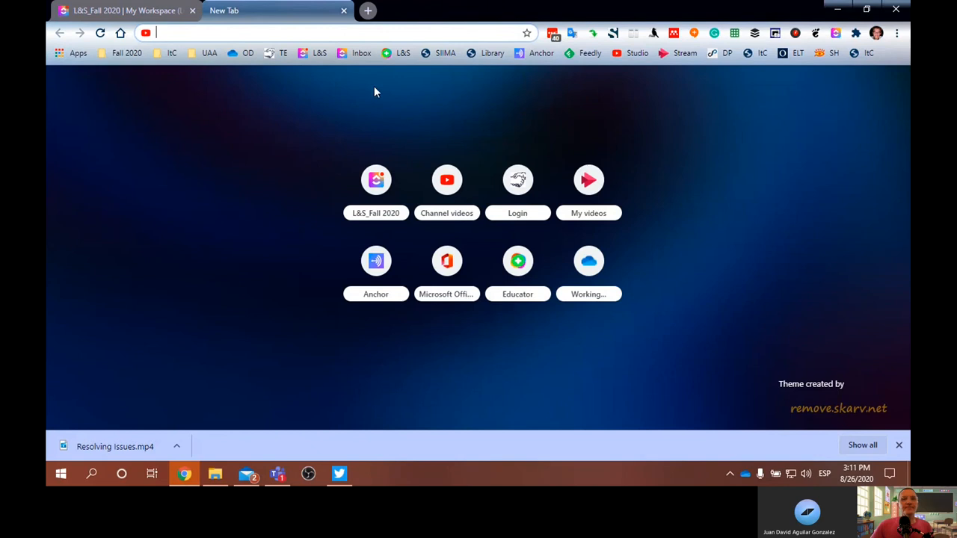
left_click(283, 53)
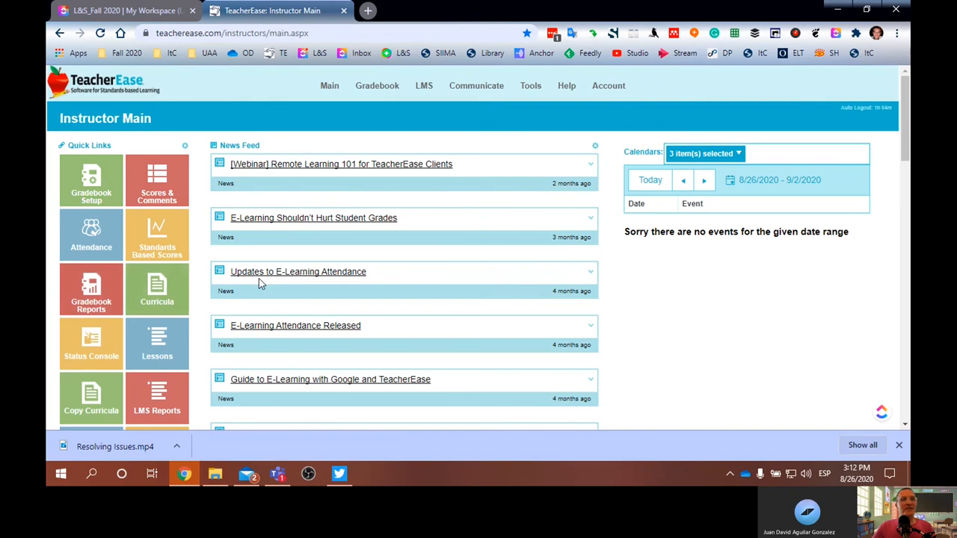
left_click(837, 9)
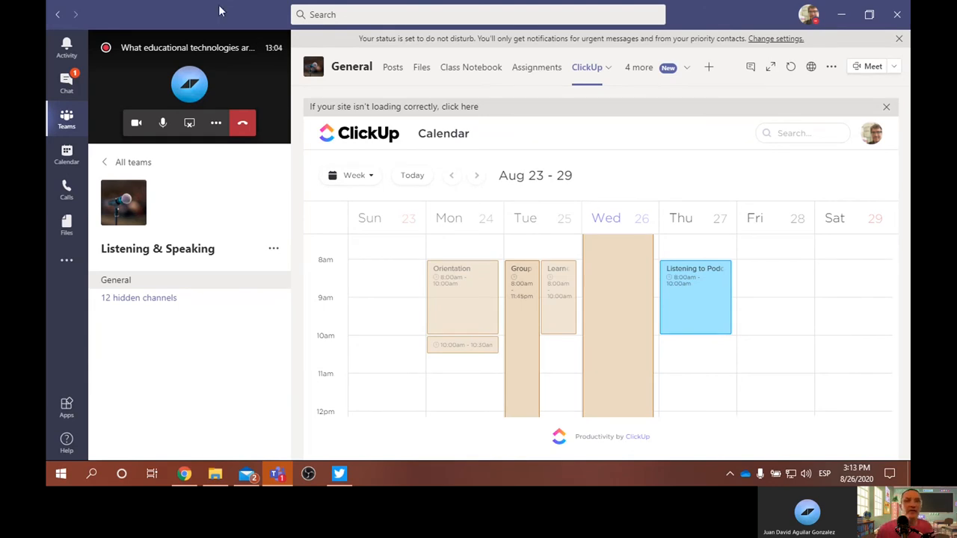
- Expand the meeting, return to the General channel and show its additional tabs dropdown
left_click(245, 89)
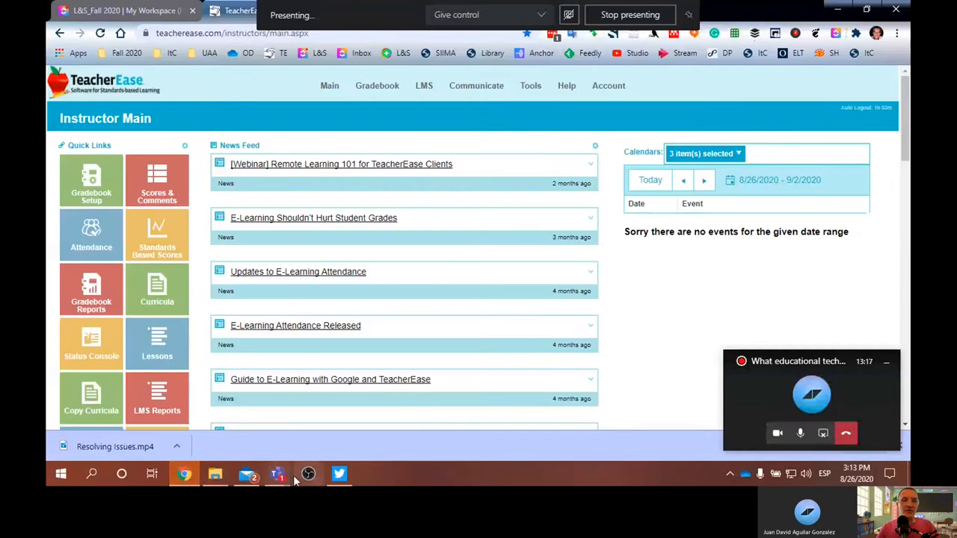
left_click(216, 385)
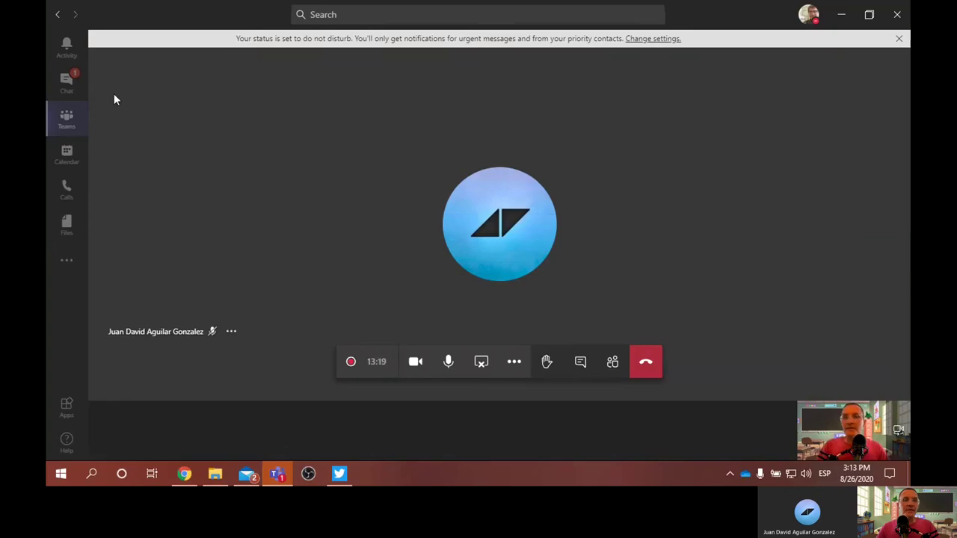
left_click(66, 120)
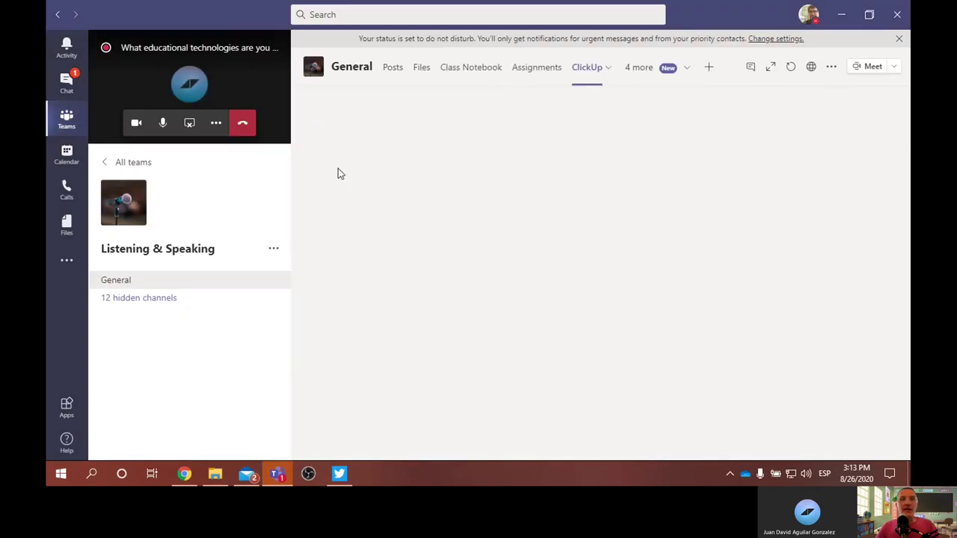
left_click(609, 68)
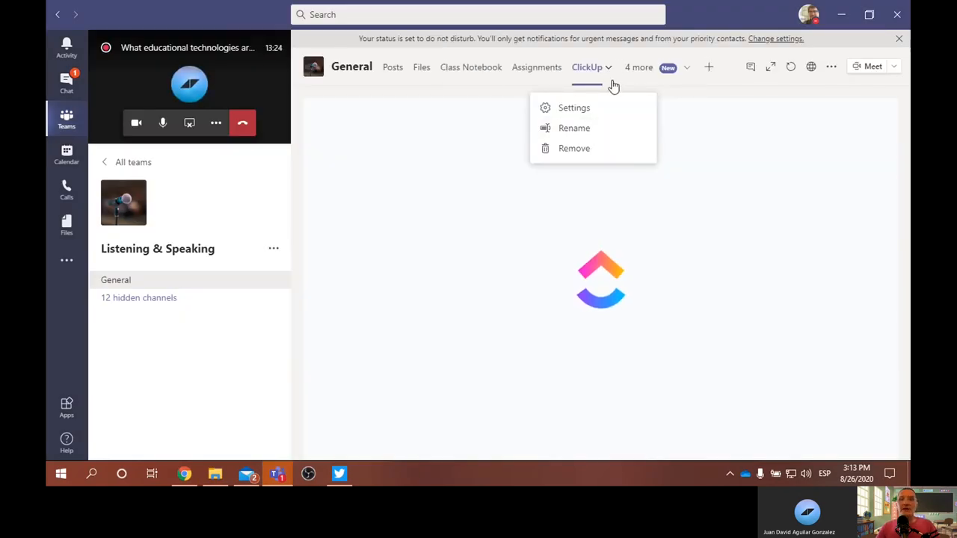
left_click(610, 69)
left_click(640, 67)
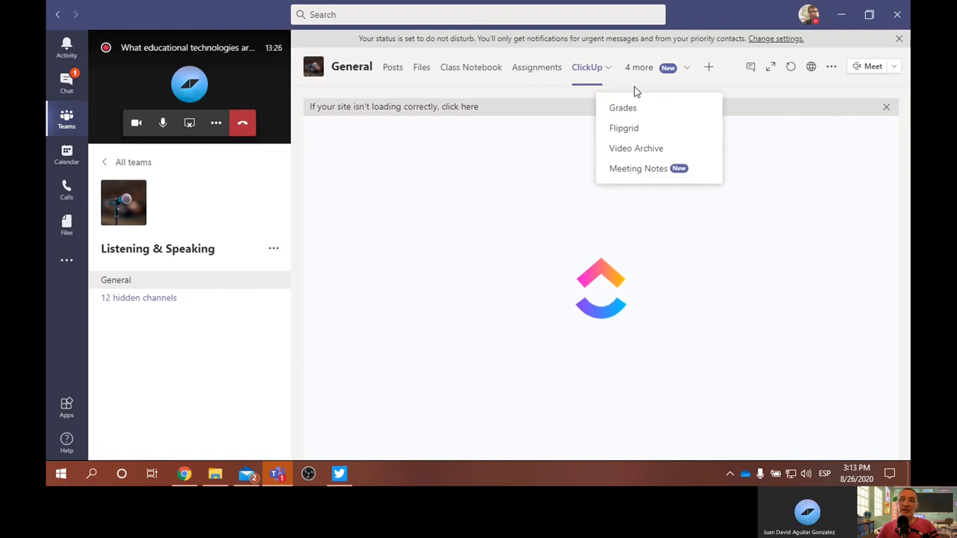
- Open the Video Archive tab with the Listening & Speaking I YouTube playlist
left_click(661, 151)
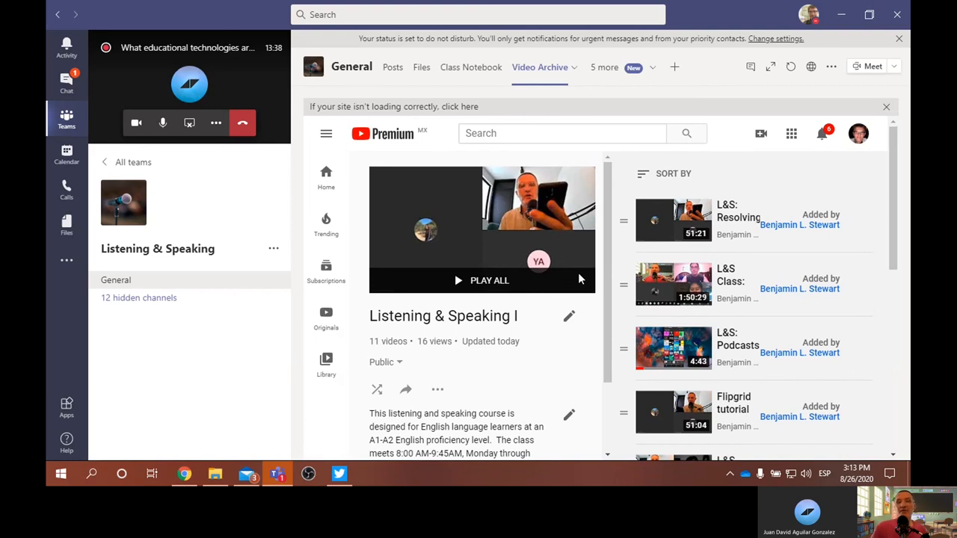
mouse_move(748, 347)
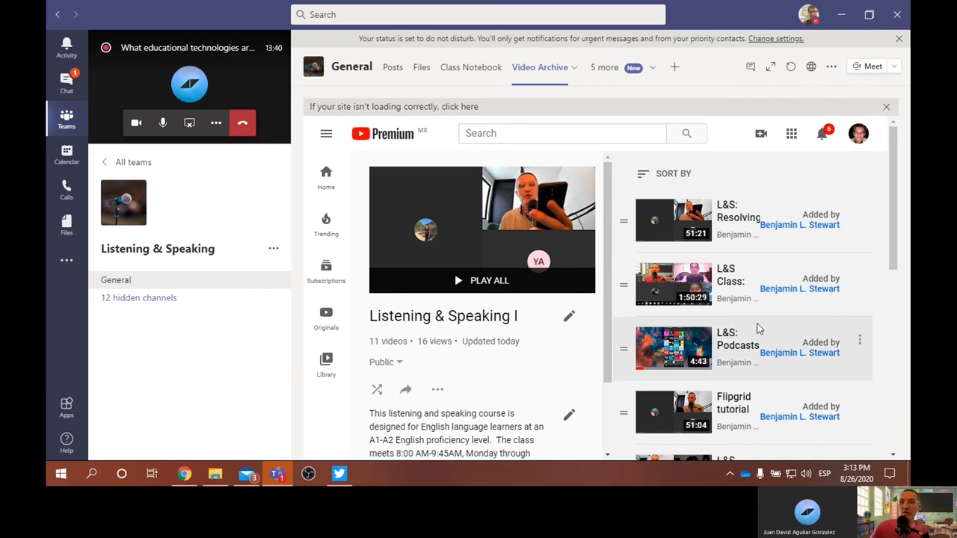
scroll(759, 329, "down", 4)
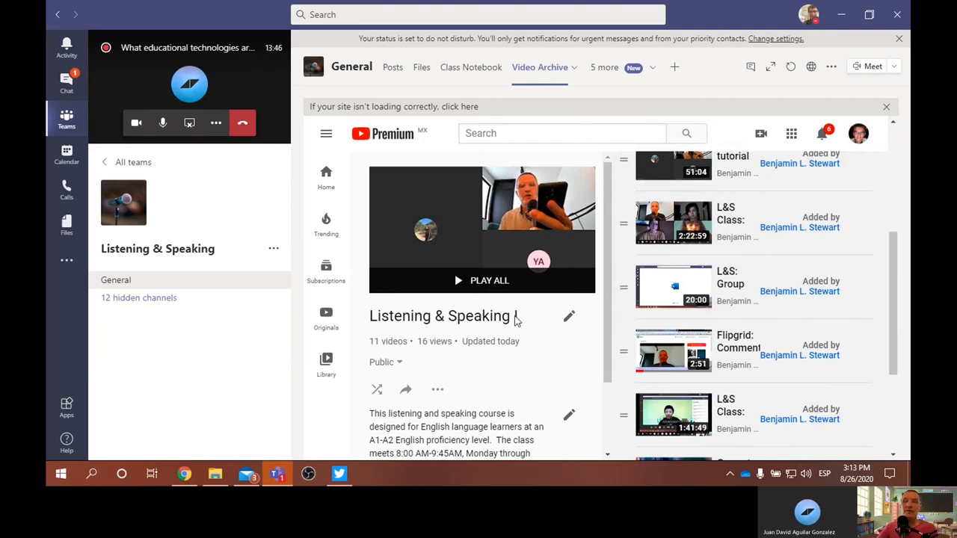
scroll(741, 316, "down", 3)
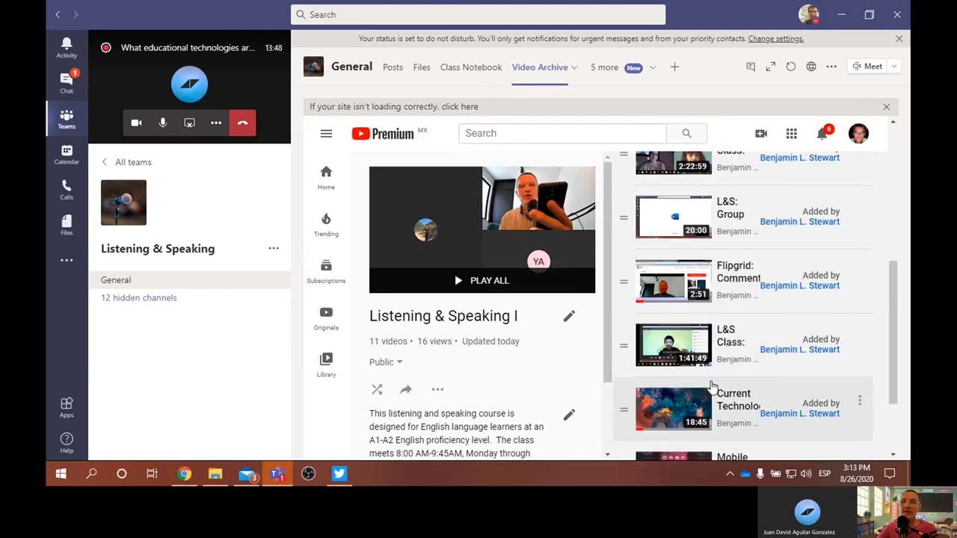
scroll(740, 316, "up", 8)
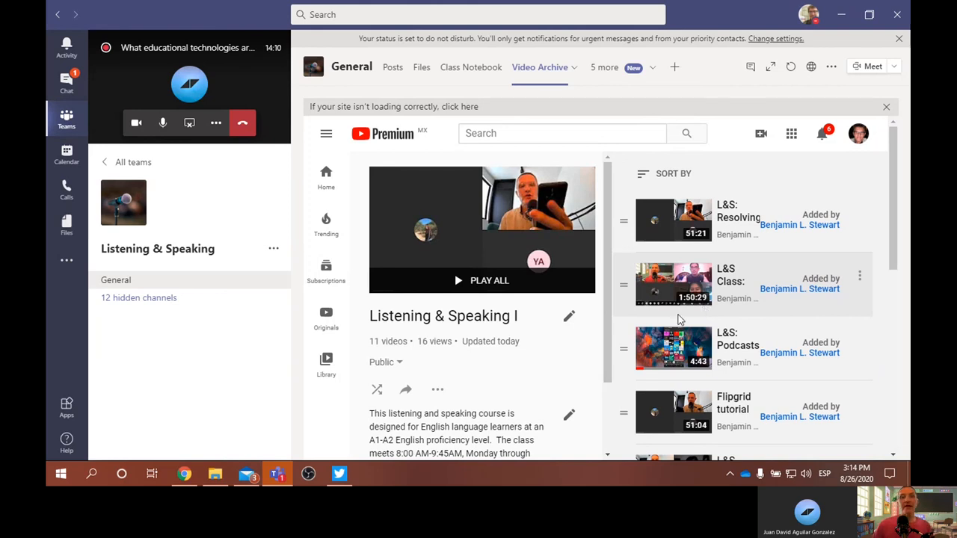
- Visit the Group 1 and Group 3 channels from the team's hidden-channels list
left_click(170, 300)
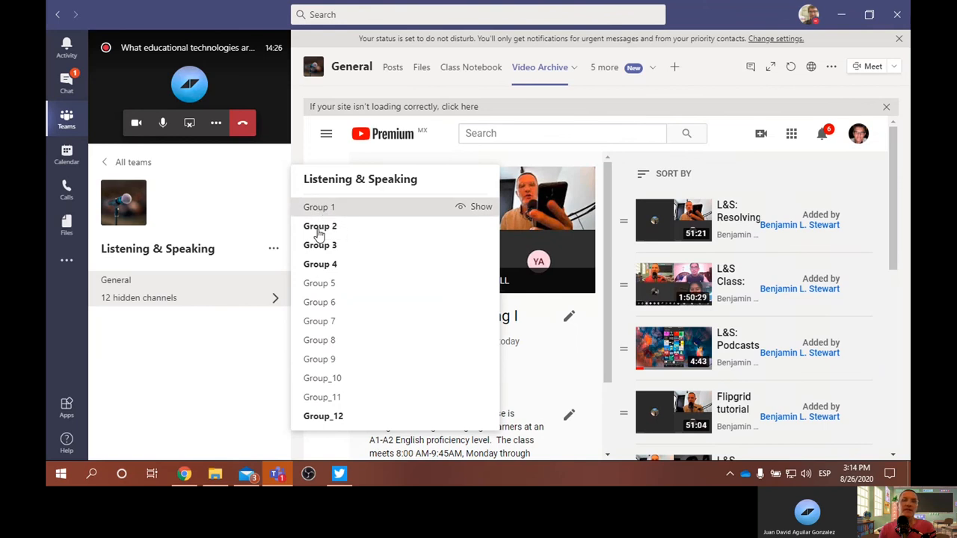
left_click(319, 207)
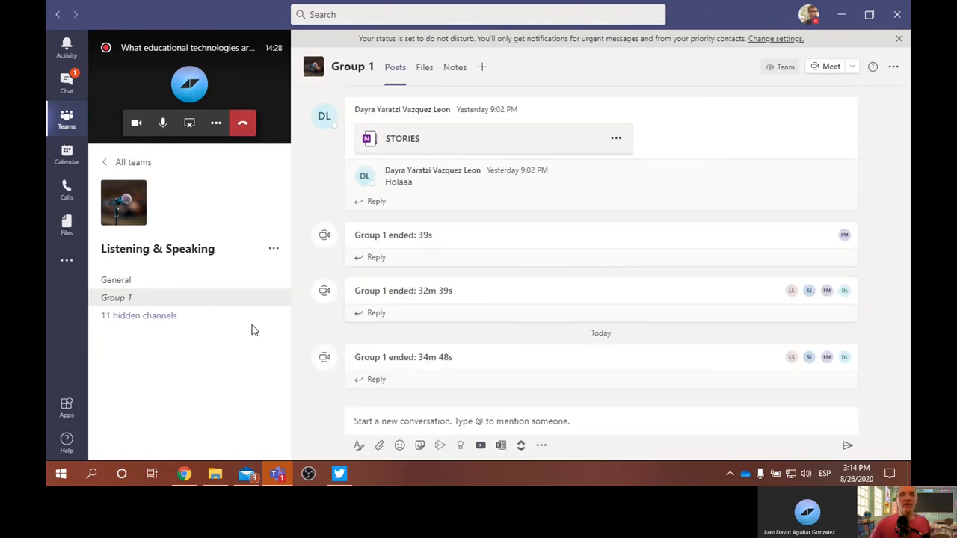
left_click(239, 316)
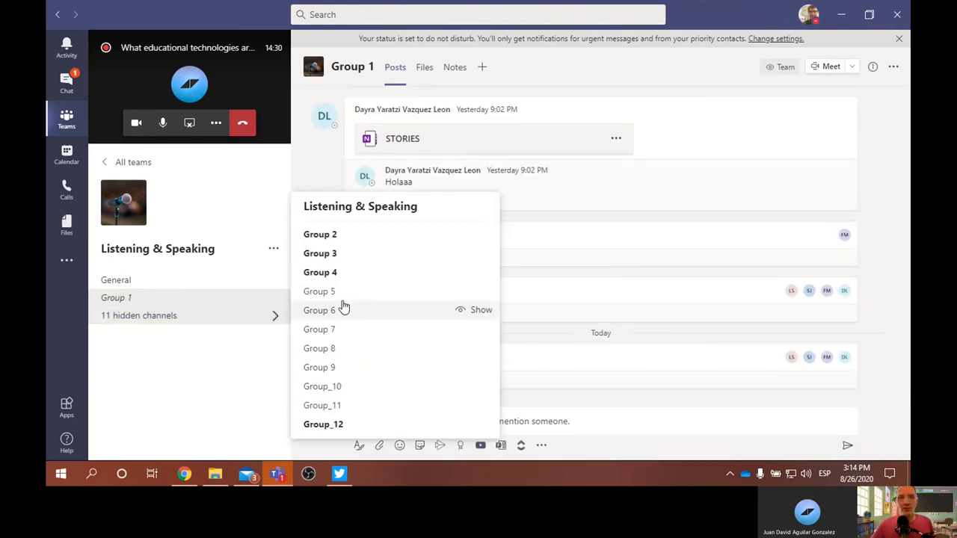
left_click(320, 253)
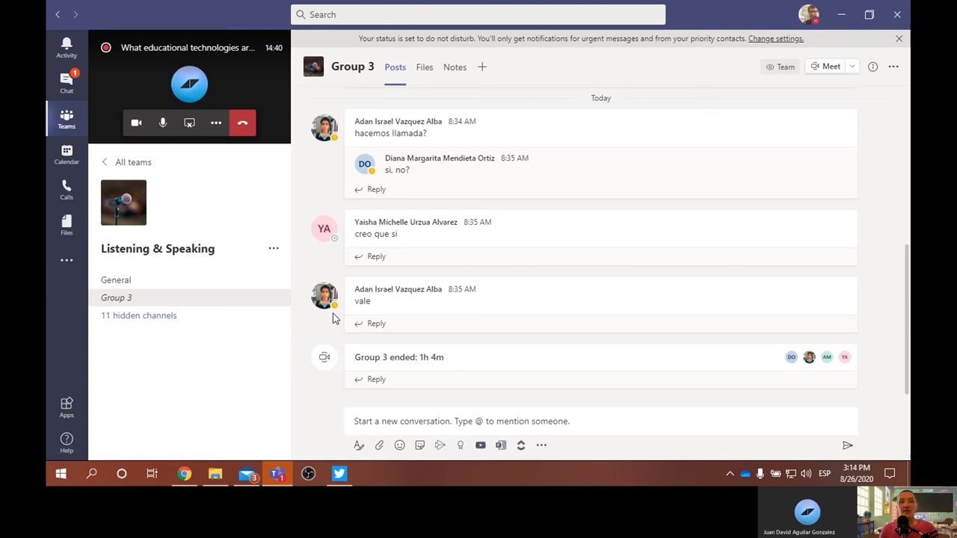
- Switch to the Group 5 channel from the hidden-channels list
left_click(145, 316)
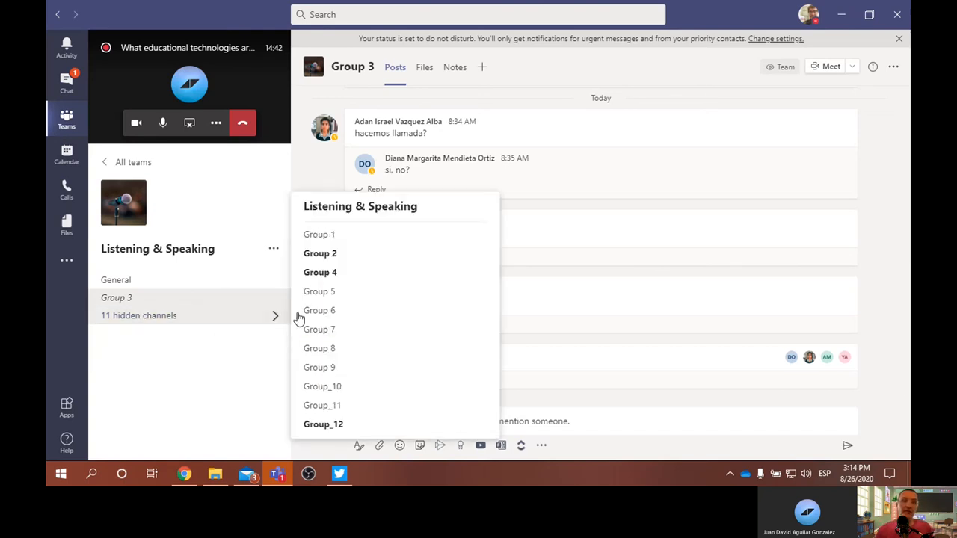
left_click(319, 292)
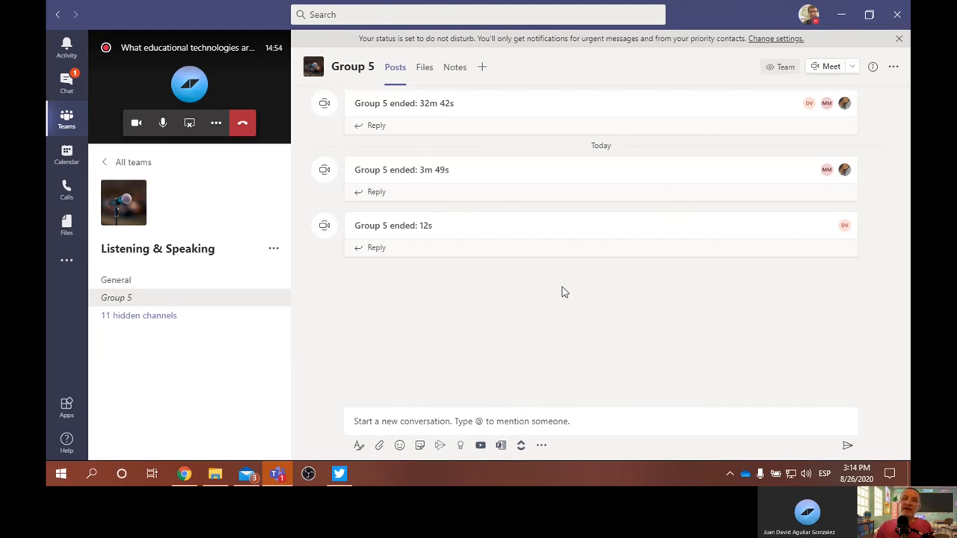
- Review Group 5's shared Files and Notes, ending back on Files
left_click(424, 67)
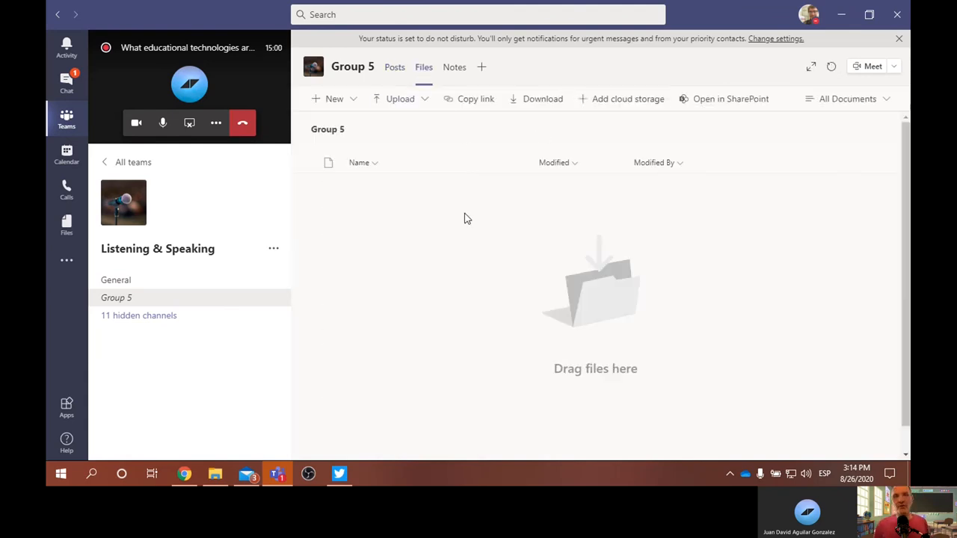
left_click(454, 66)
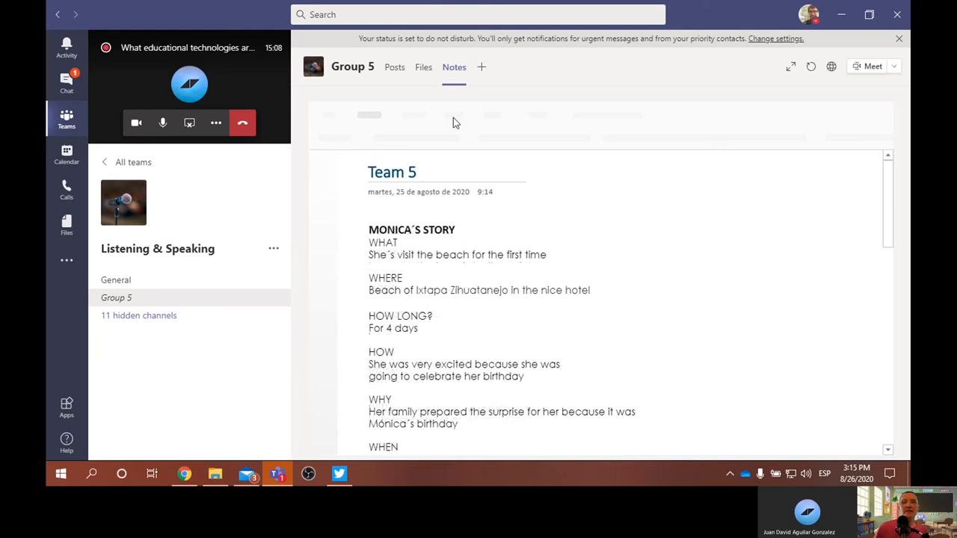
left_click(423, 67)
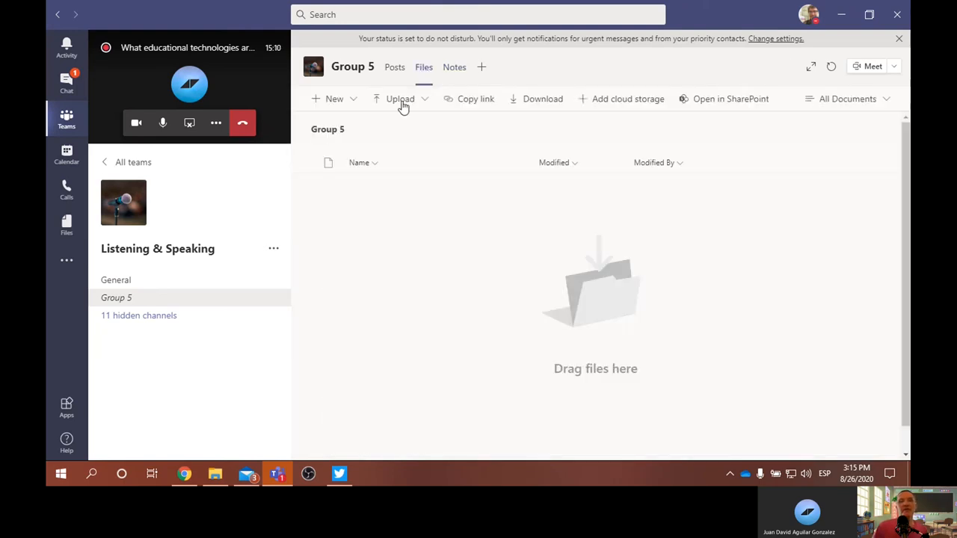
- Check the New menu's file types in Group 5, then return to the General channel
left_click(335, 99)
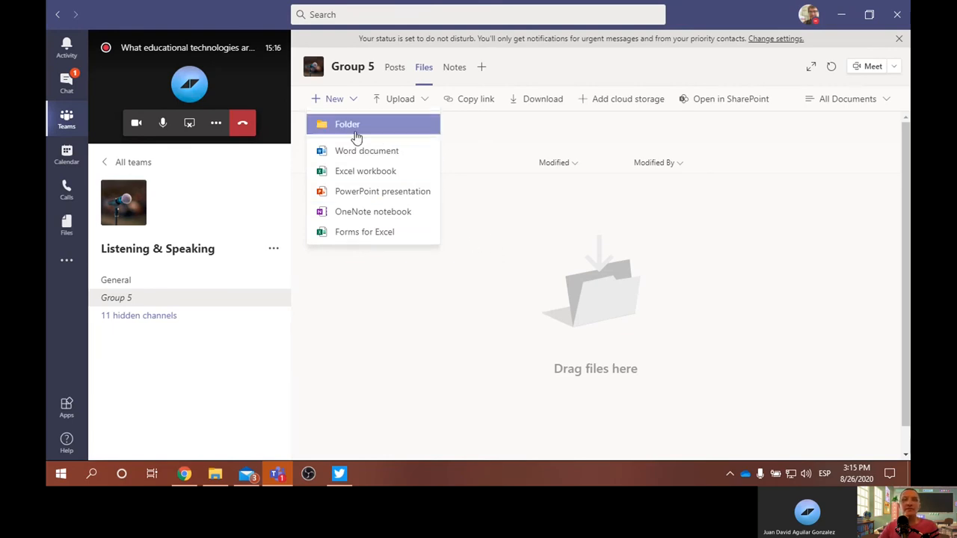
left_click(535, 286)
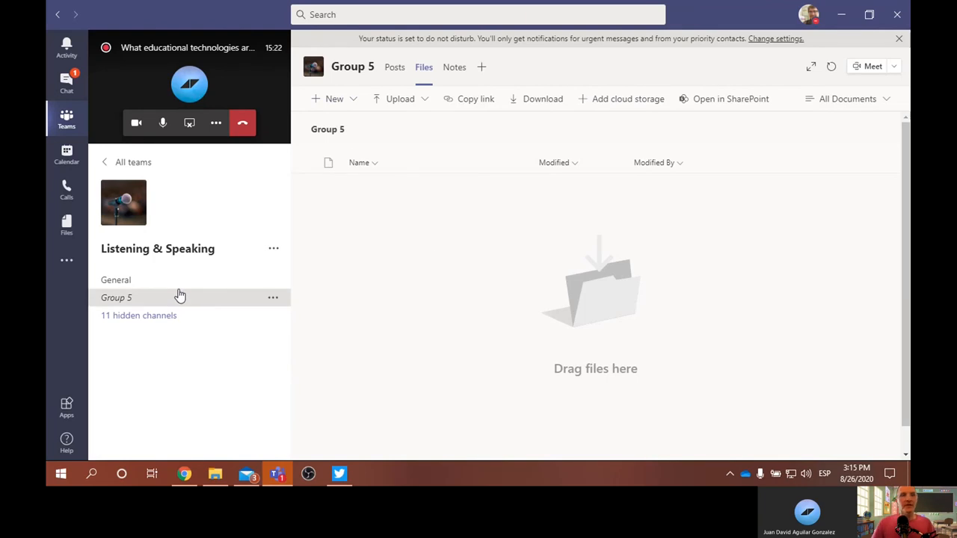
left_click(116, 280)
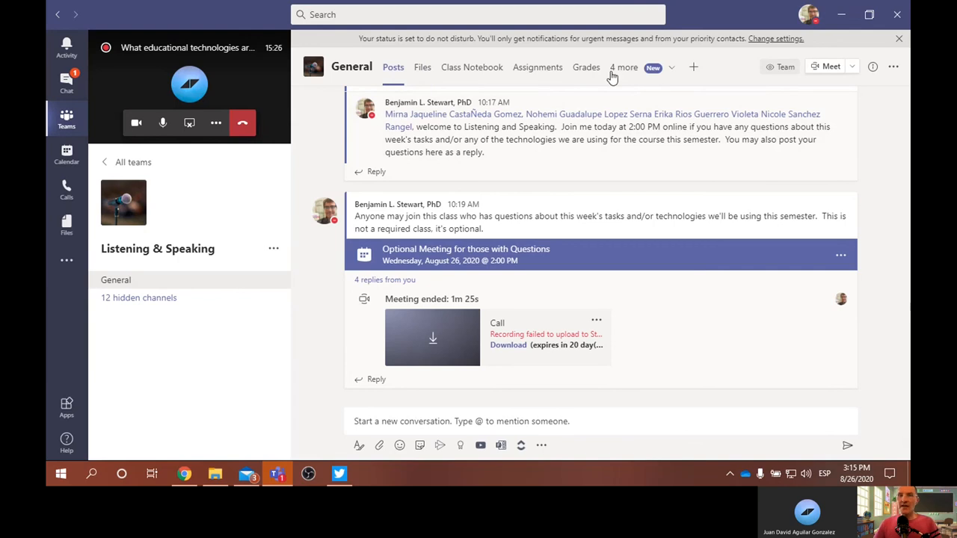
left_click(275, 297)
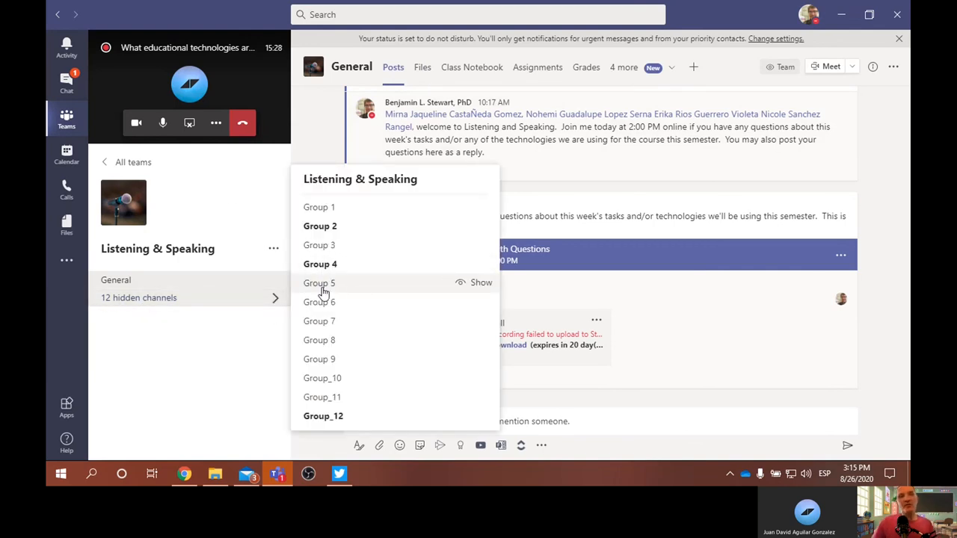
mouse_move(320, 284)
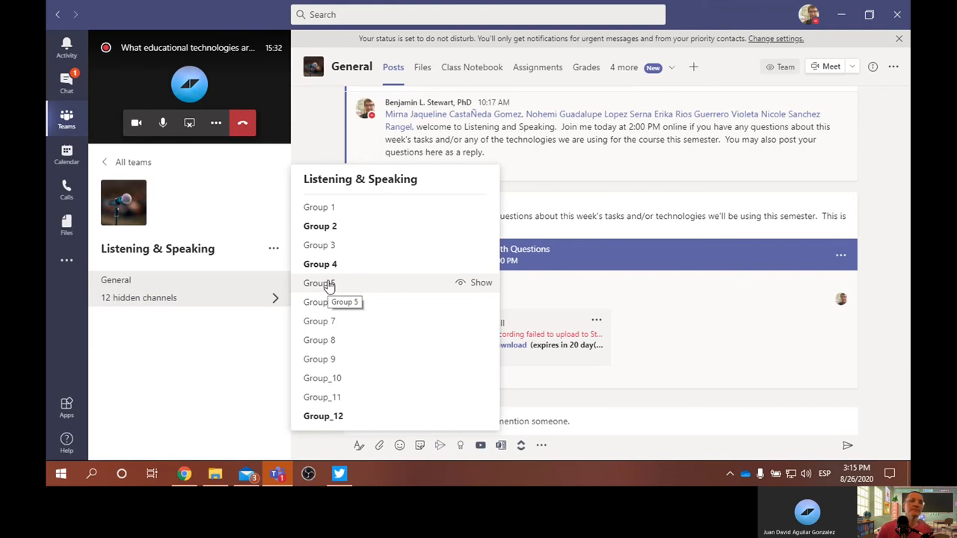
left_click(886, 207)
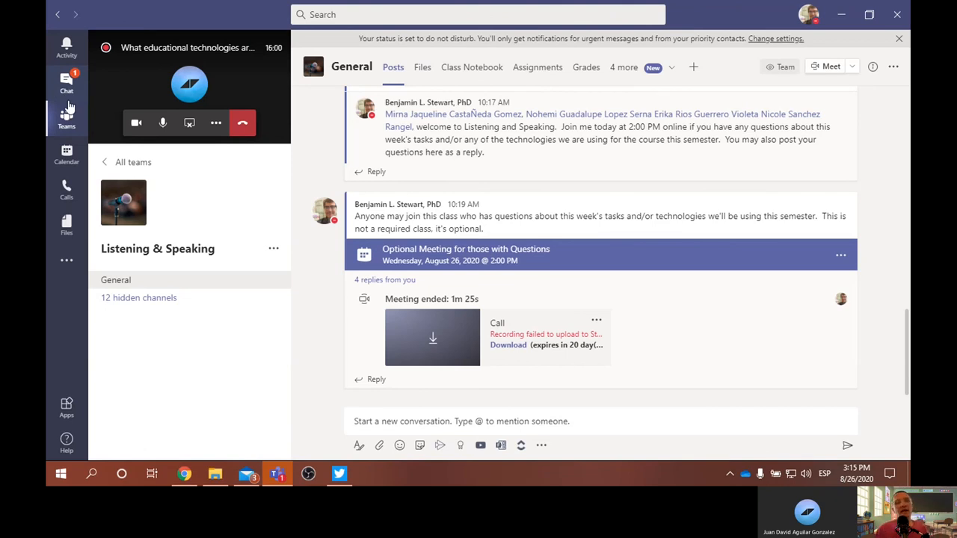
left_click(427, 421)
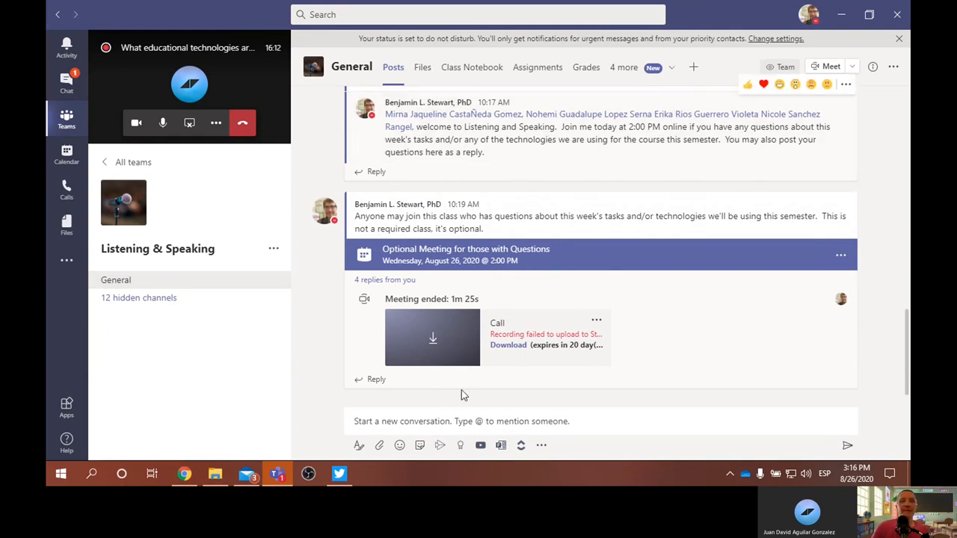
scroll(608, 300, "up", 1)
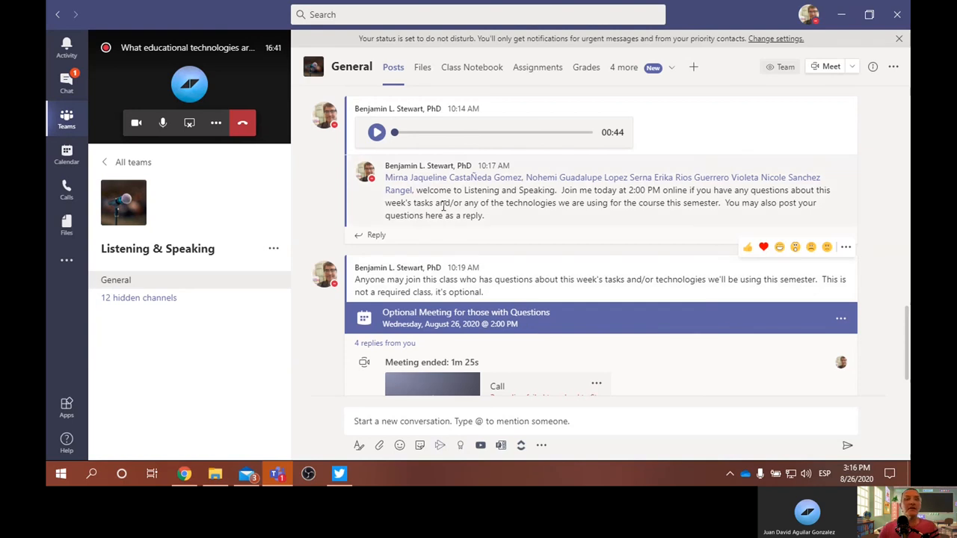
- Restore the meeting from the mini call panel to the full-window view
left_click(216, 81)
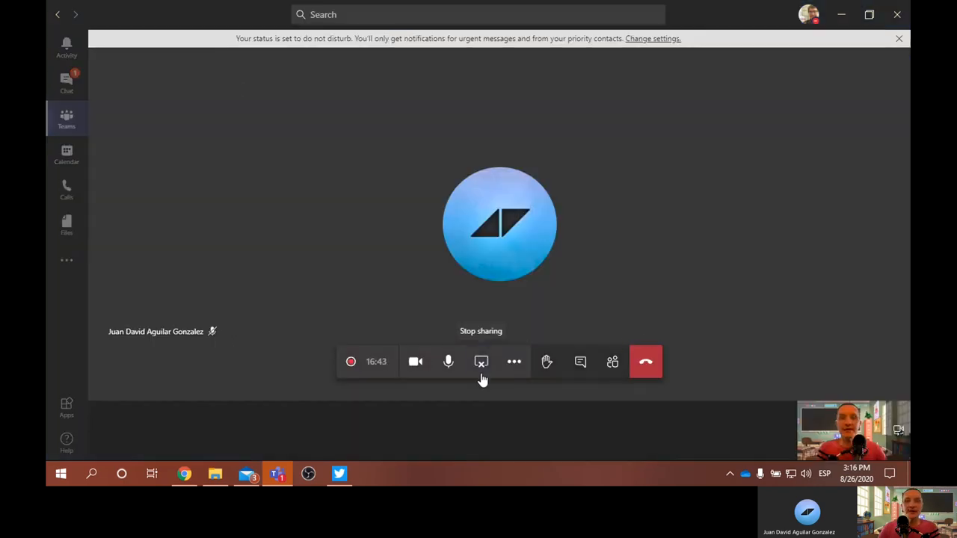